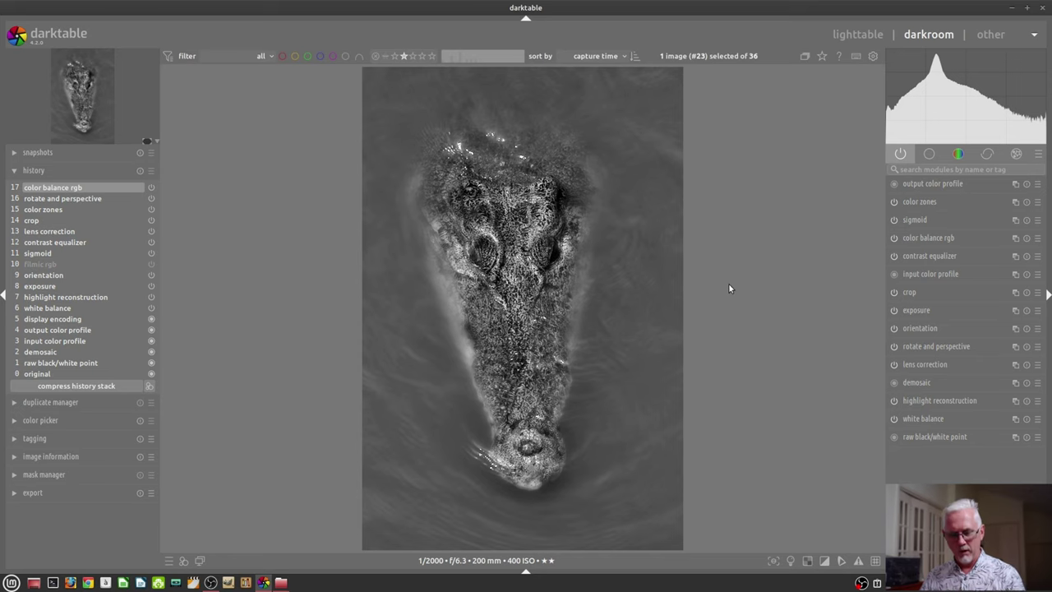
Step: Show the filmstrip and preview the red cliff and another roll photo, returning to the black-and-white crocodile
key("ctrl+f")
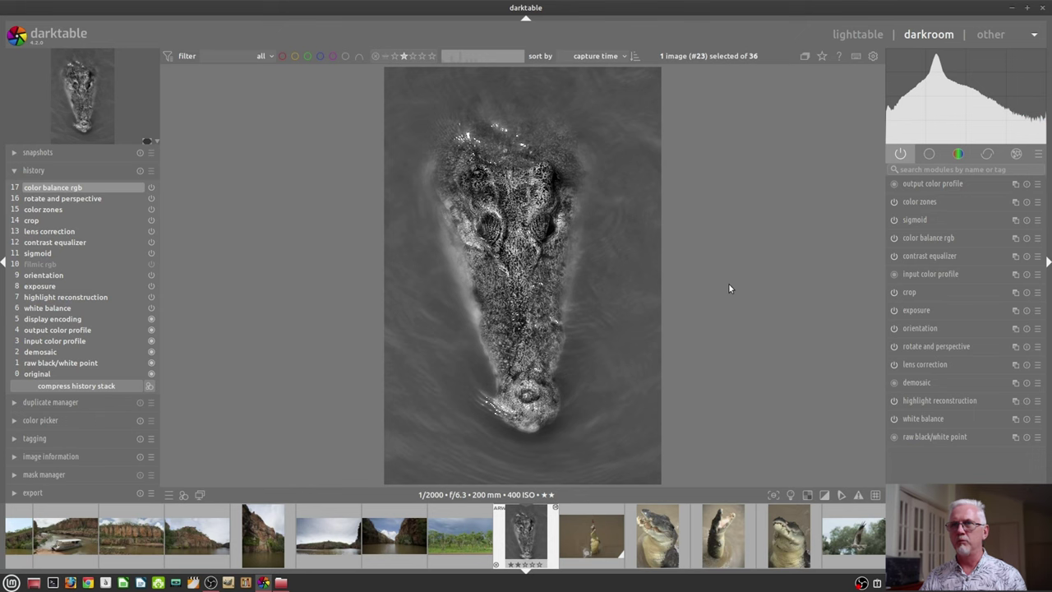
left_click(268, 534)
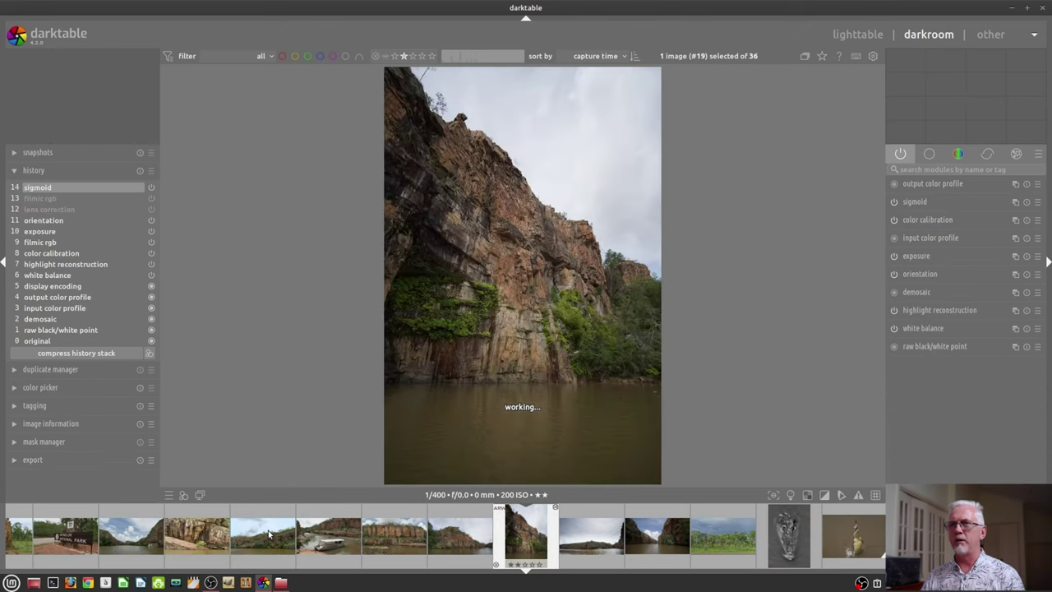
left_click(796, 542)
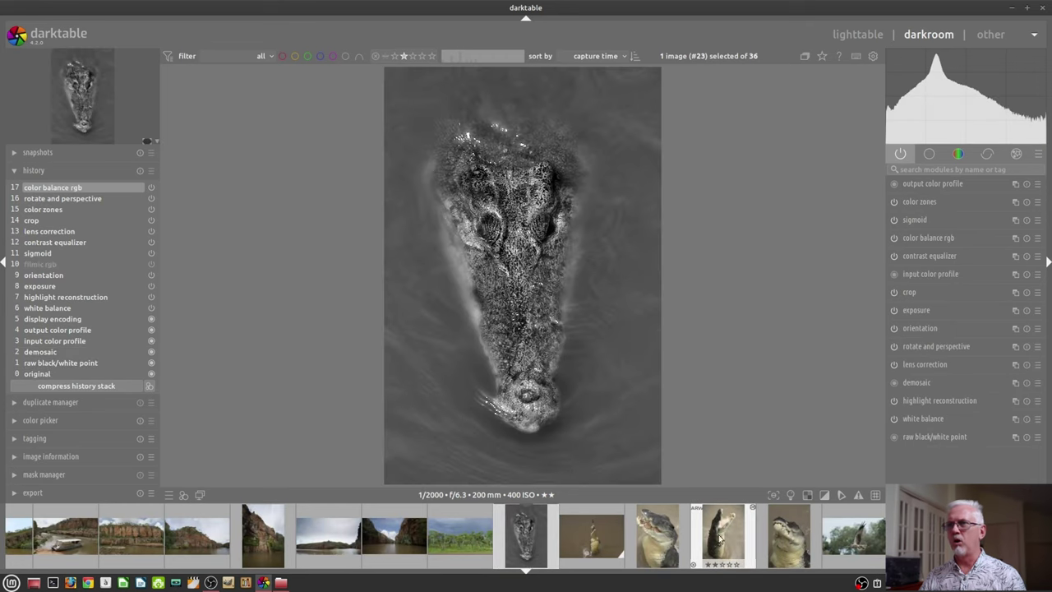
left_click(716, 540)
left_click(337, 538)
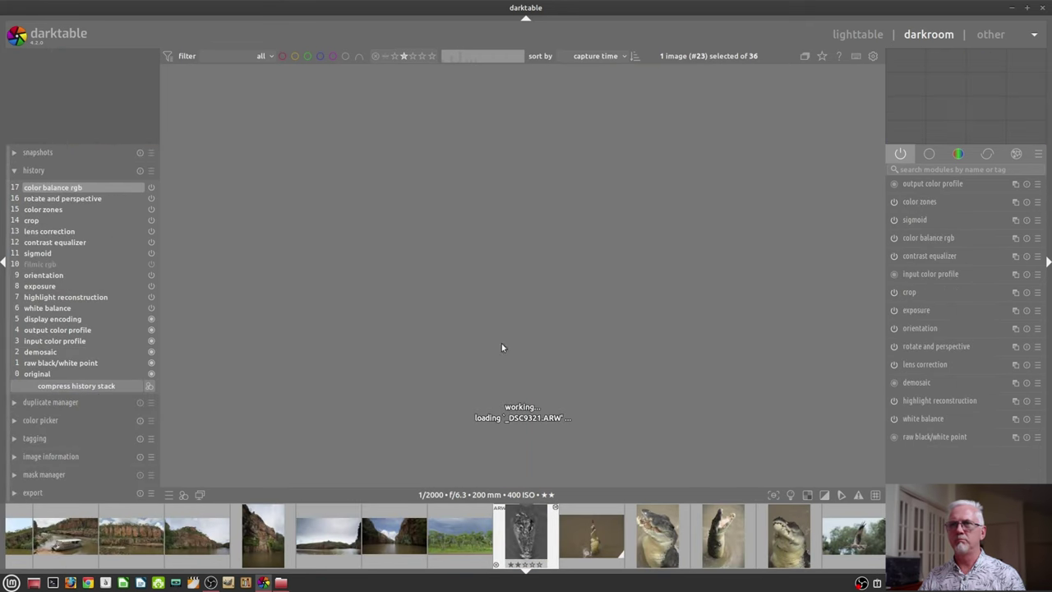
Step: Hide the filmstrip and advance to the next image, _DSC9338, the leaping crocodile
key("ctrl+f")
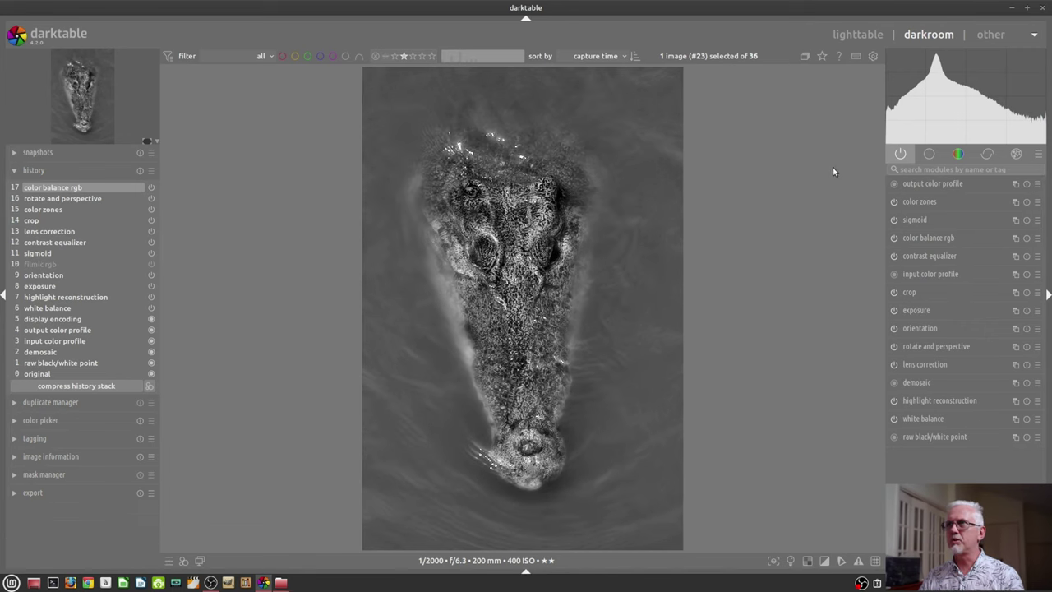
mouse_move(960, 85)
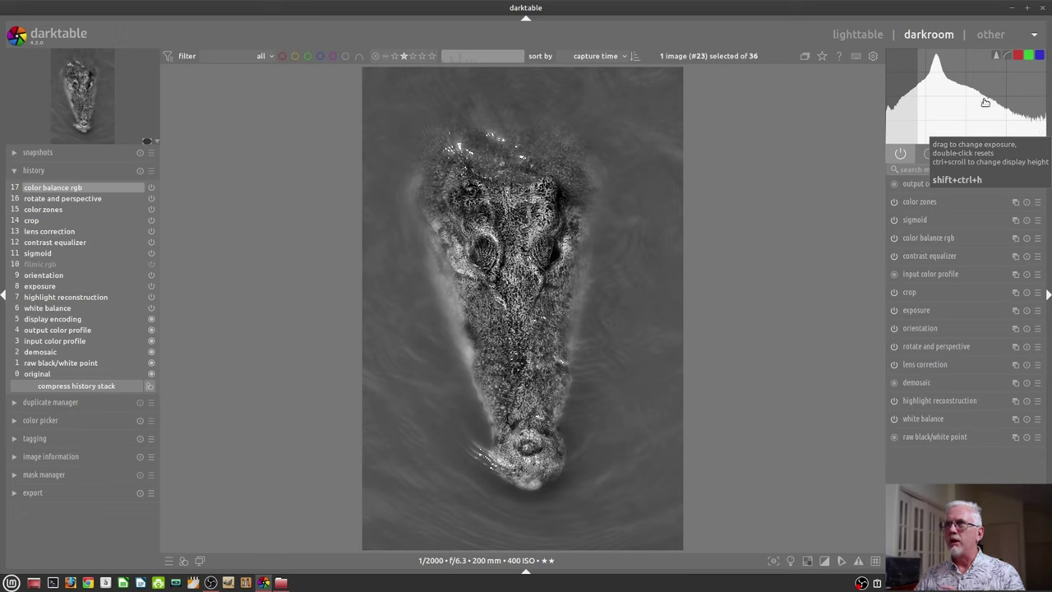
key("space")
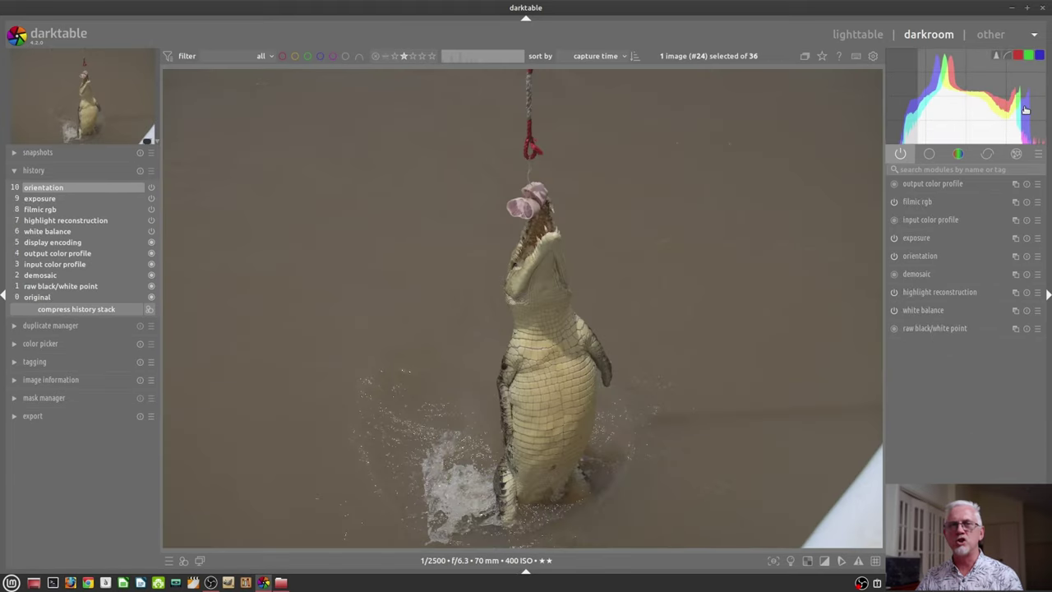
left_click(1019, 55)
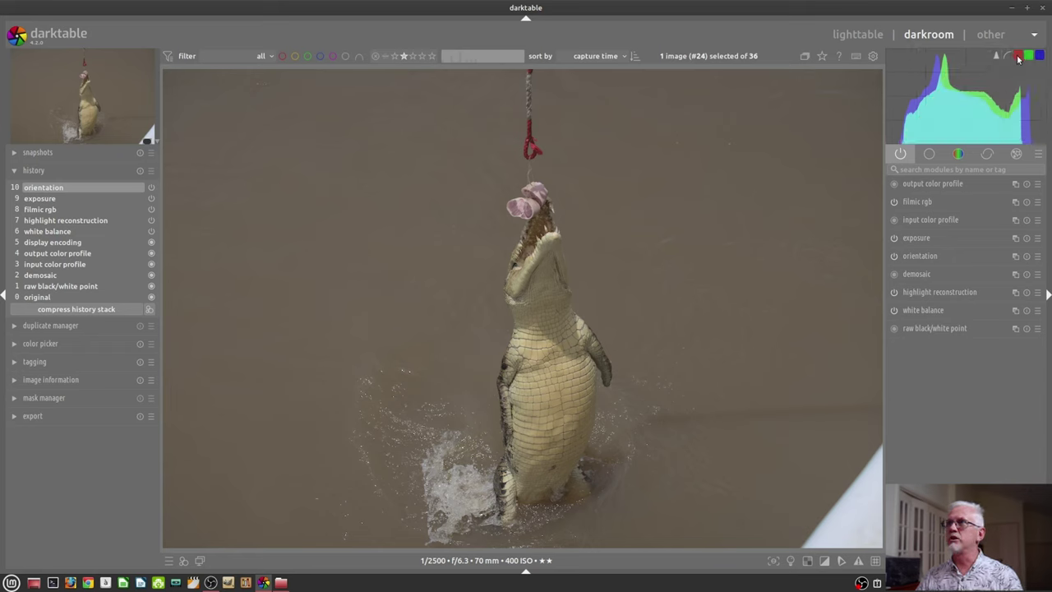
left_click(1030, 56)
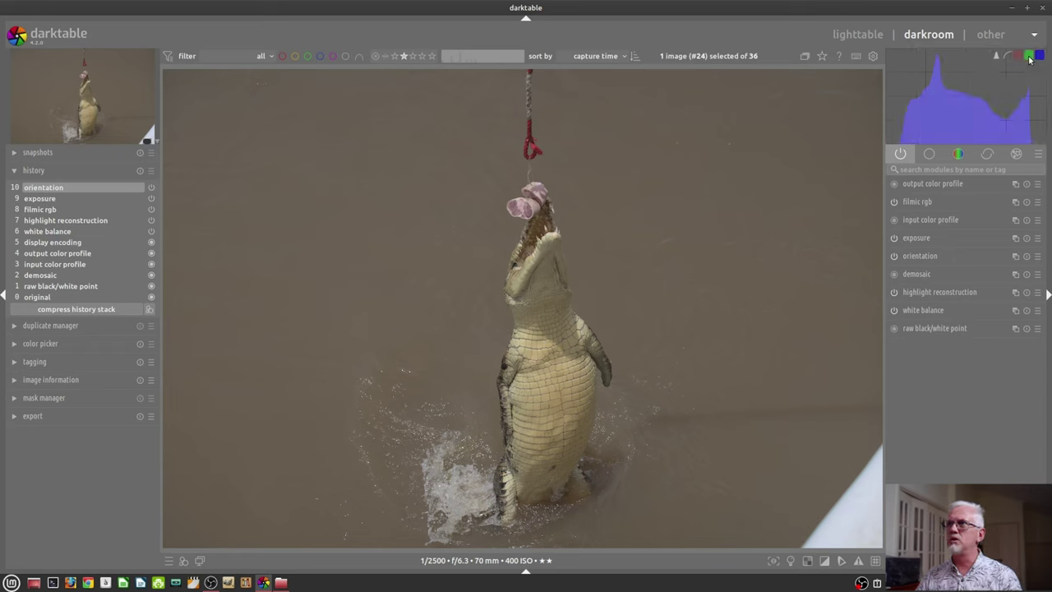
left_click(1030, 55)
left_click(1040, 55)
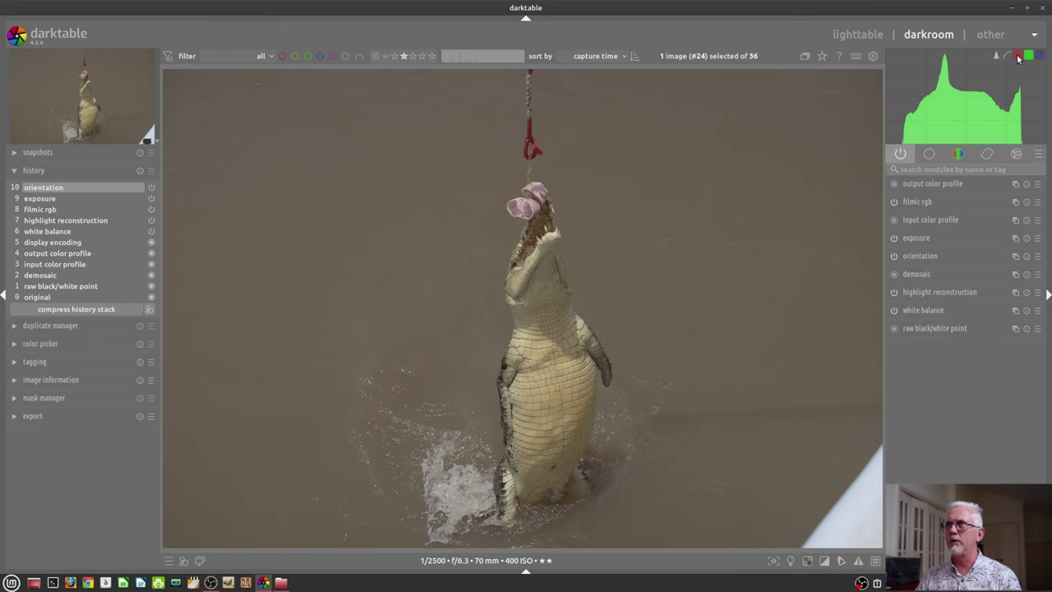
left_click(1019, 55)
left_click(1029, 55)
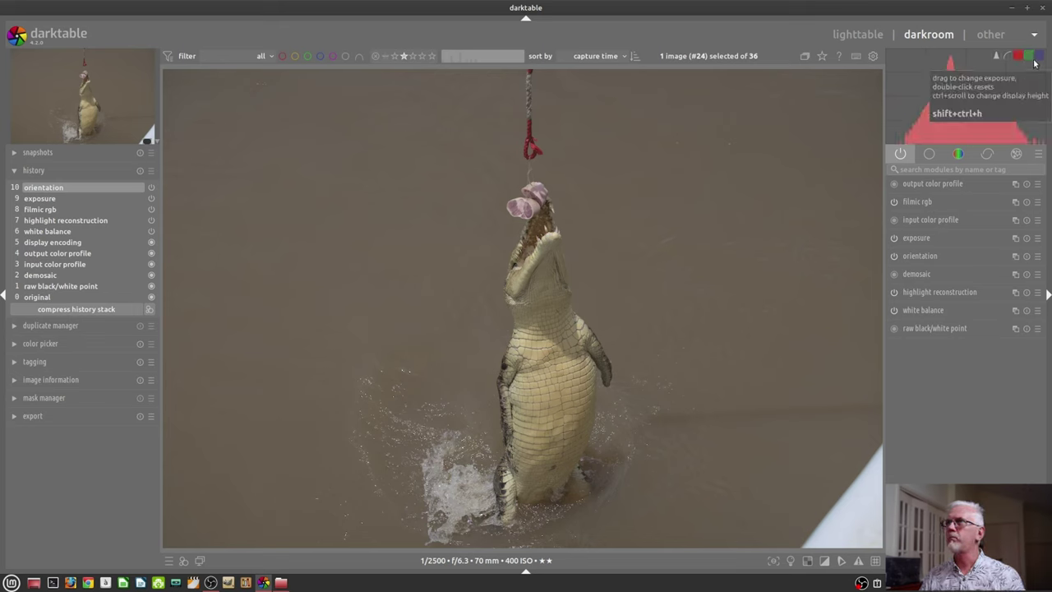
left_click(1030, 55)
left_click(1040, 55)
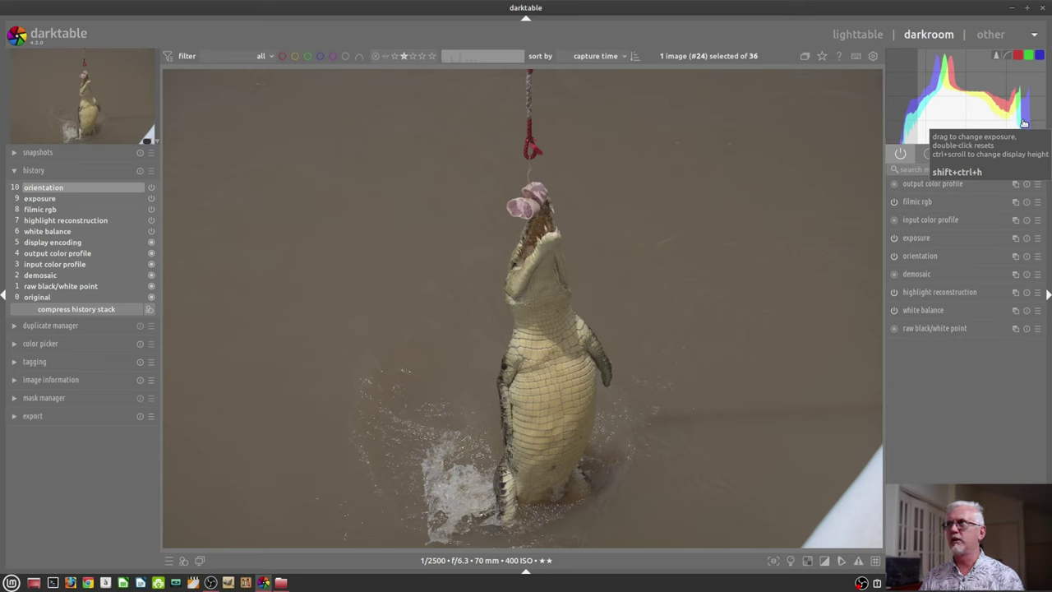
left_click(1007, 56)
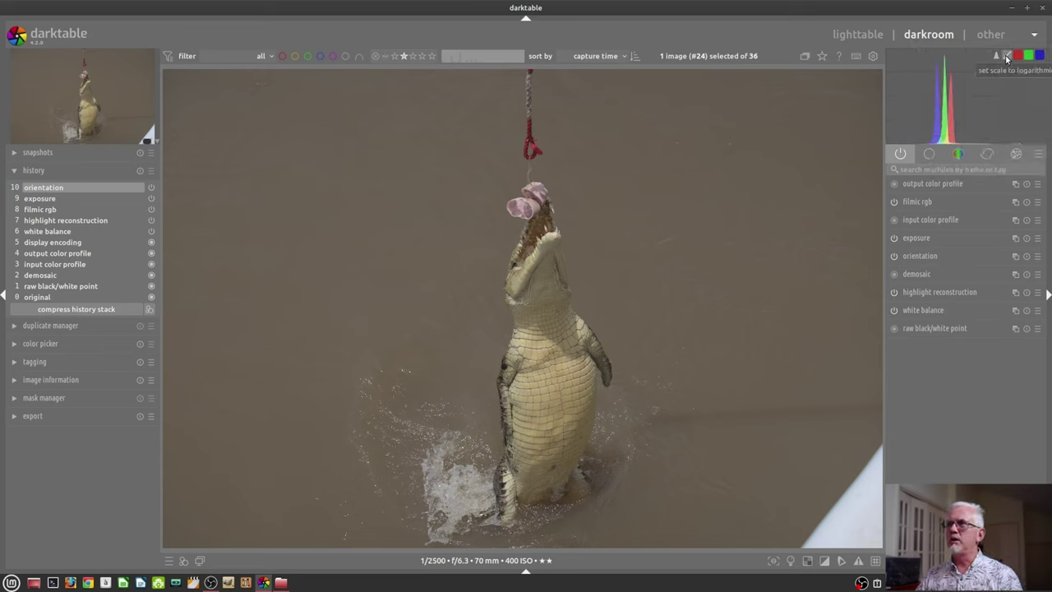
left_click(1008, 55)
left_click(1007, 56)
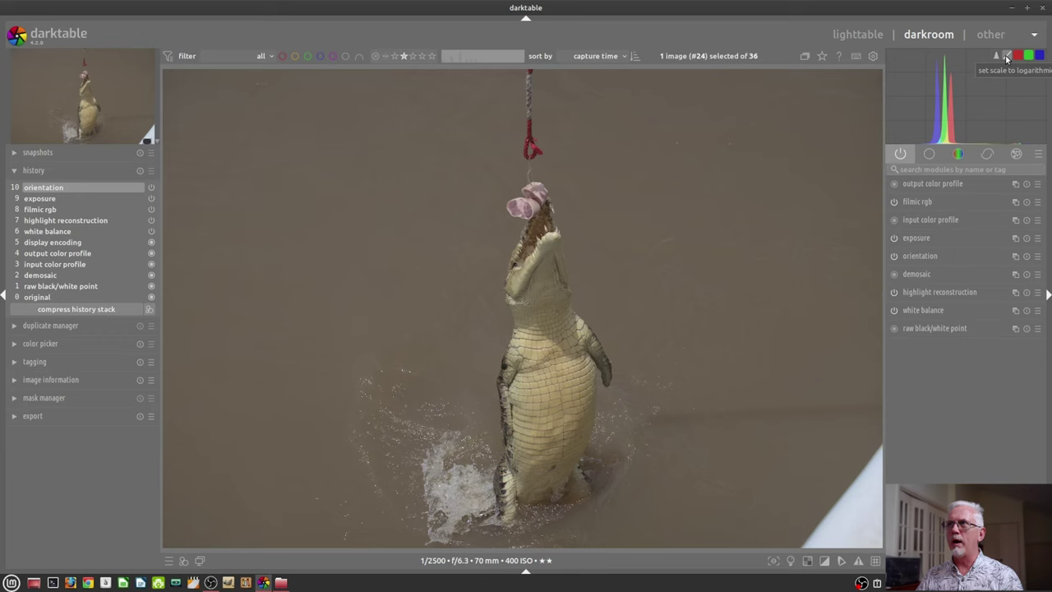
left_click(1007, 56)
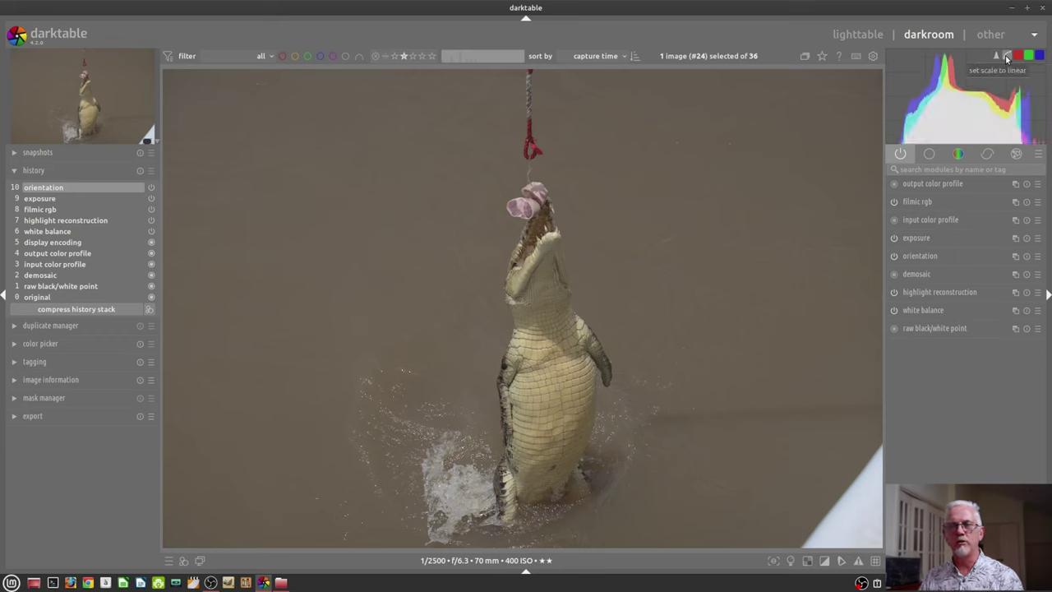
left_click(1007, 56)
left_click(1007, 56)
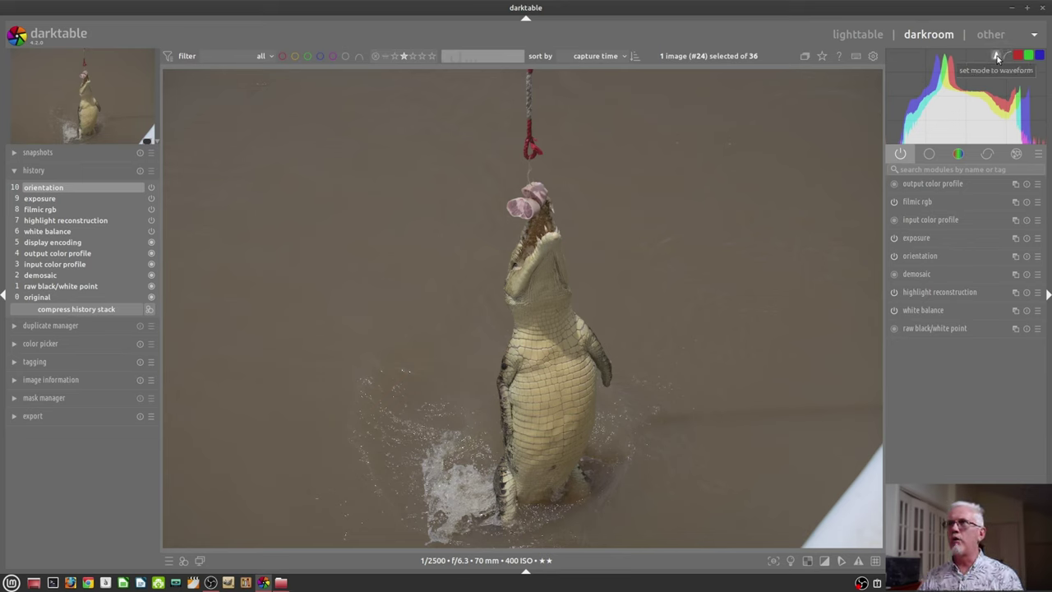
left_click(997, 56)
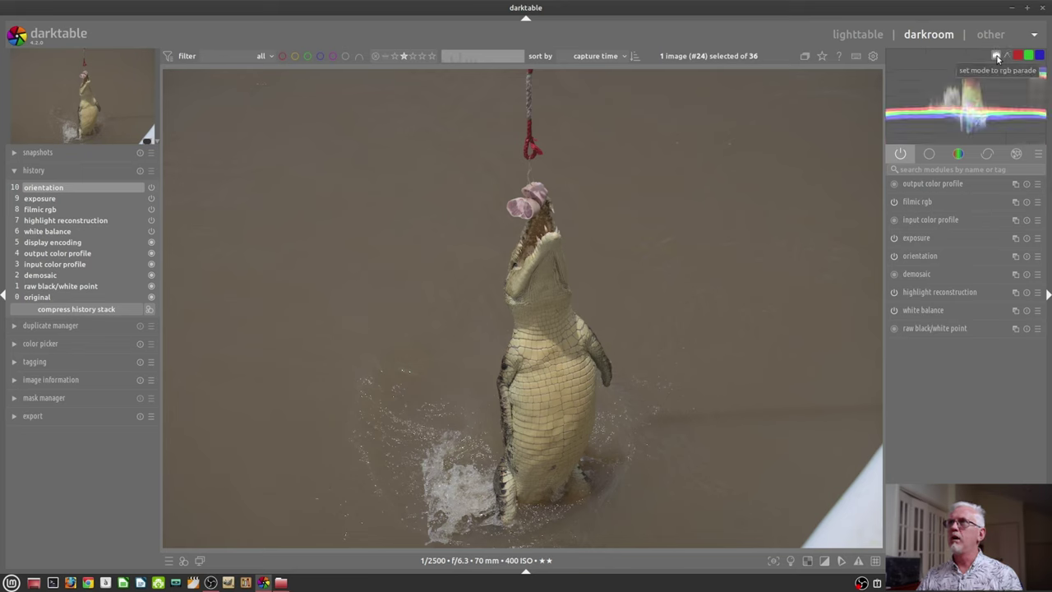
left_click(998, 56)
left_click(997, 56)
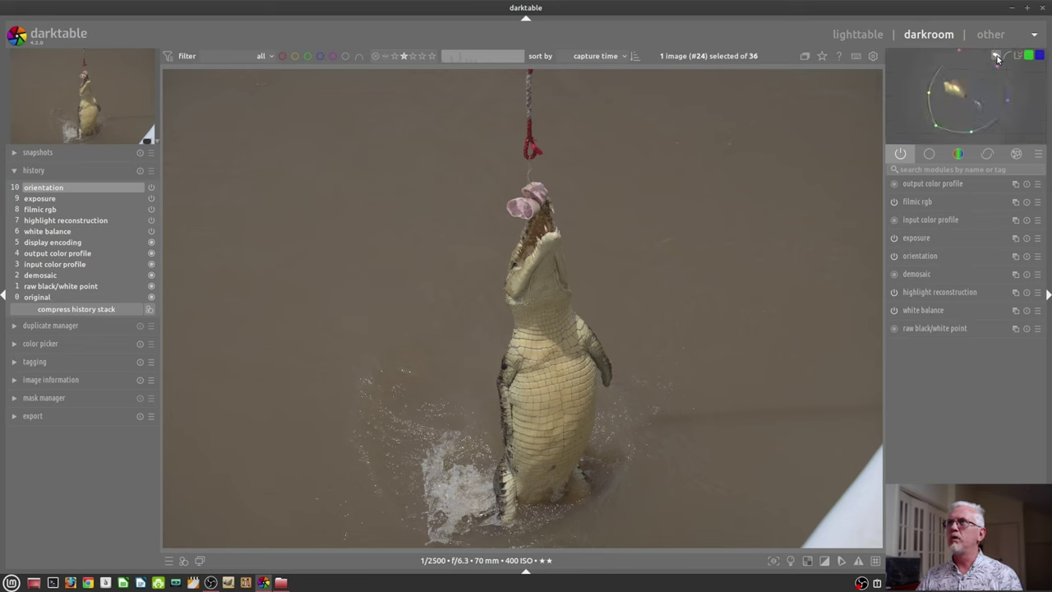
left_click(998, 56)
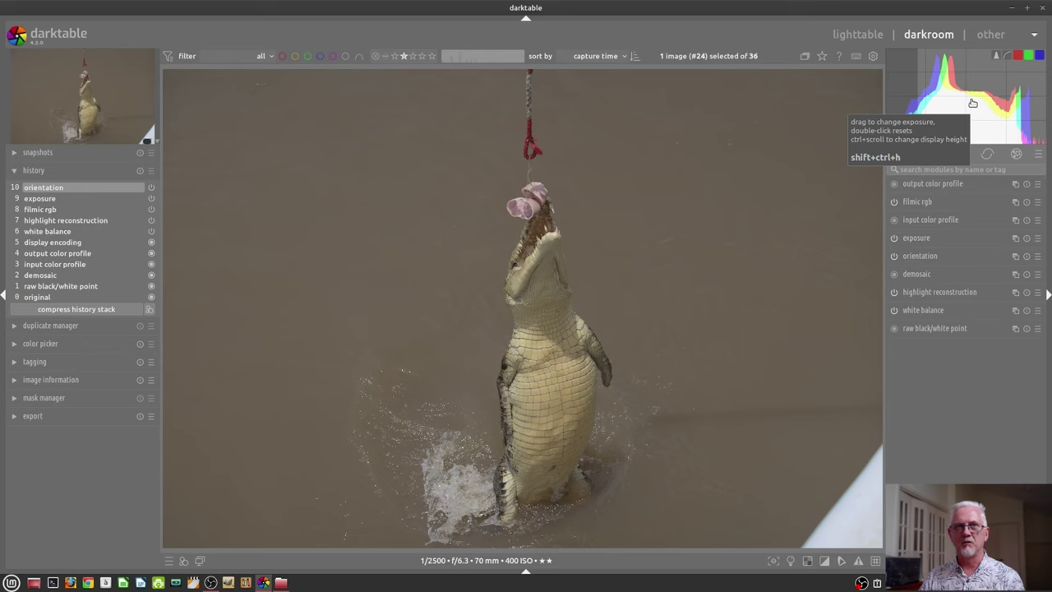
Step: Drag on the histogram to raise the leaping crocodile's exposure, adding an 11th history step
mouse_move(973, 103)
left_mouse_down()
mouse_move(931, 104)
mouse_move(1019, 107)
mouse_move(982, 109)
left_mouse_up()
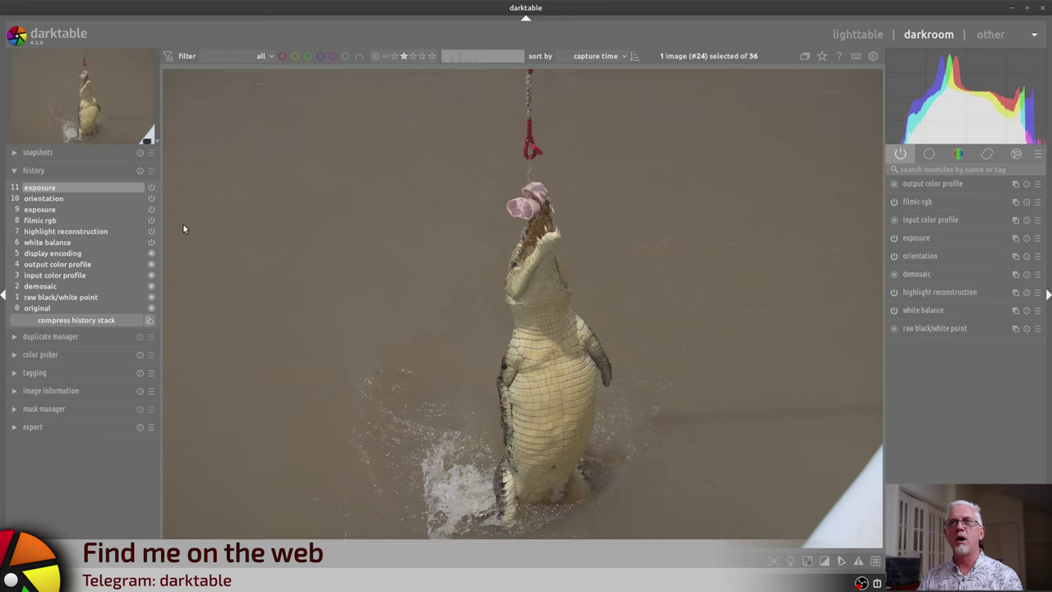
Step: Delete the leaping crocodile's history and confirm, restoring its default entries
left_click(140, 171)
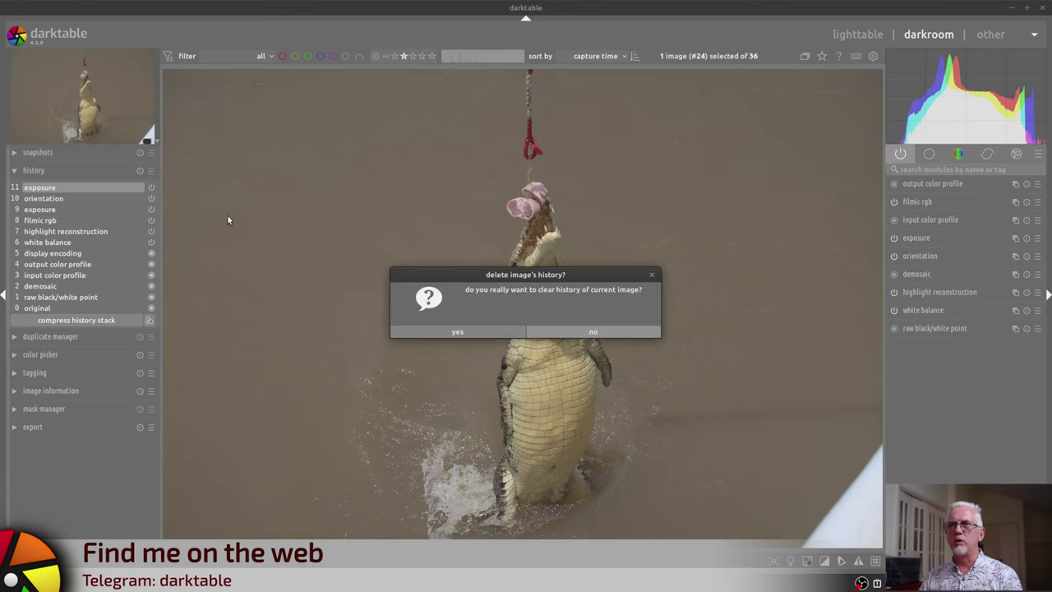
left_click(457, 332)
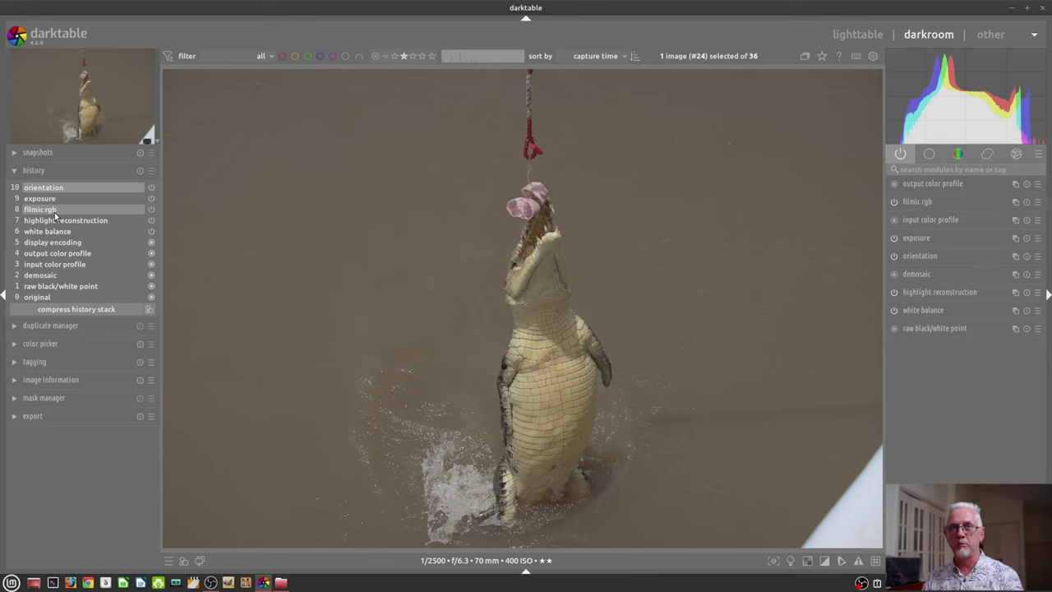
left_click(873, 56)
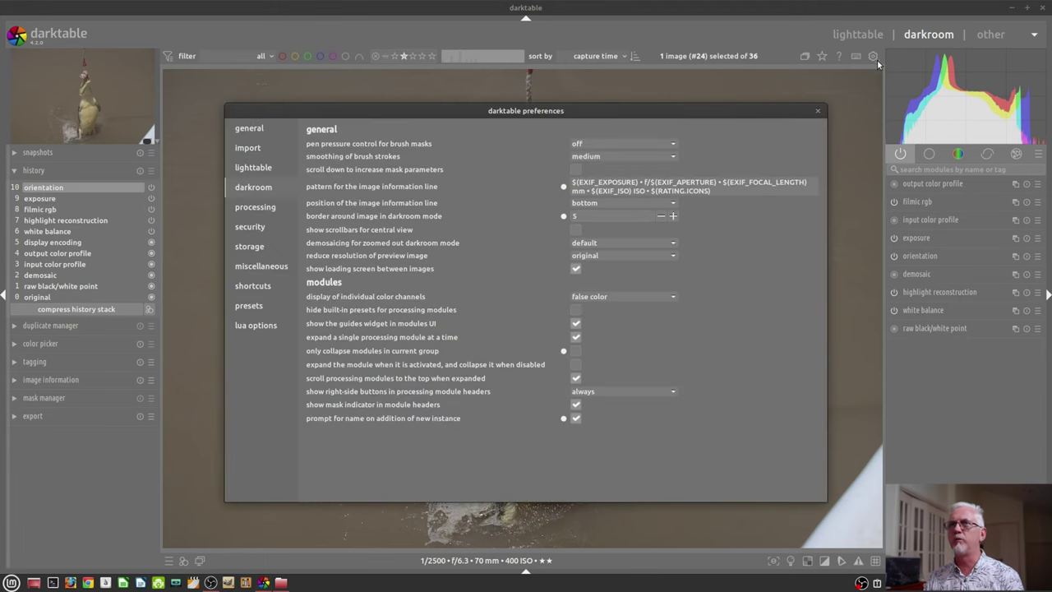
left_click(260, 210)
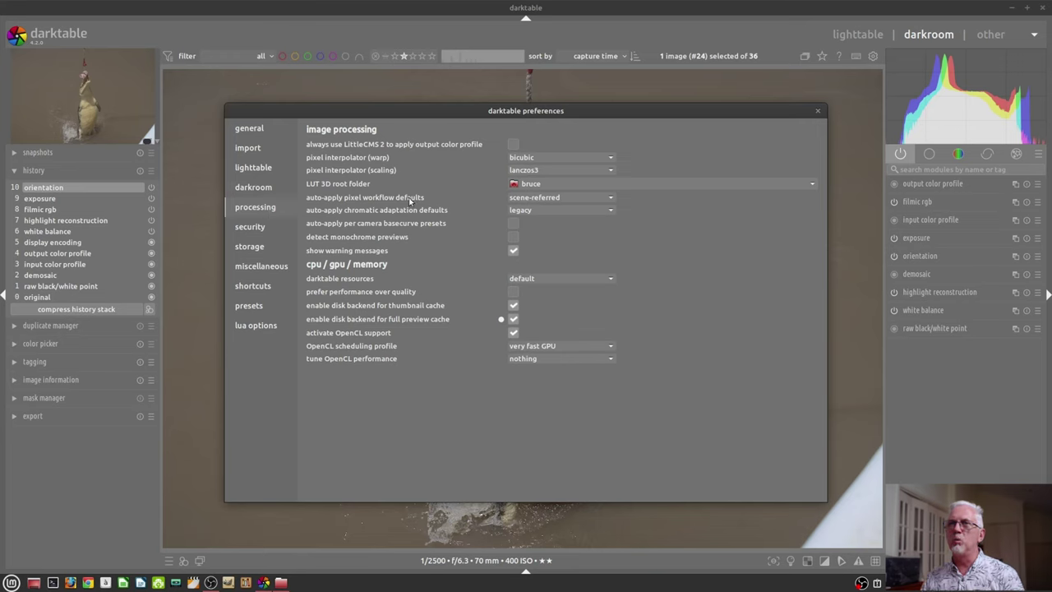
left_click(531, 199)
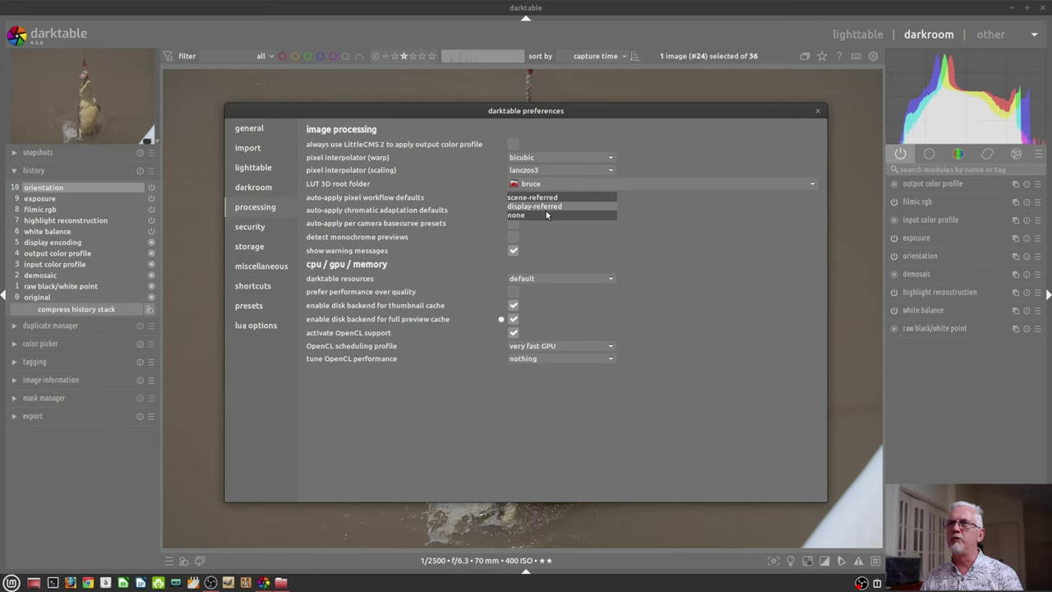
left_click(648, 245)
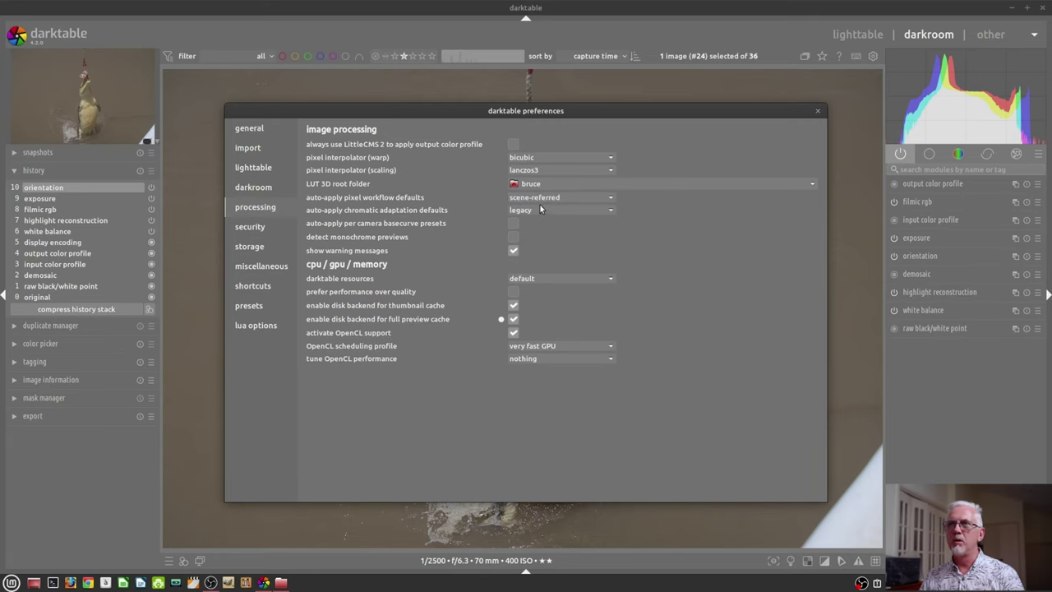
left_click(818, 112)
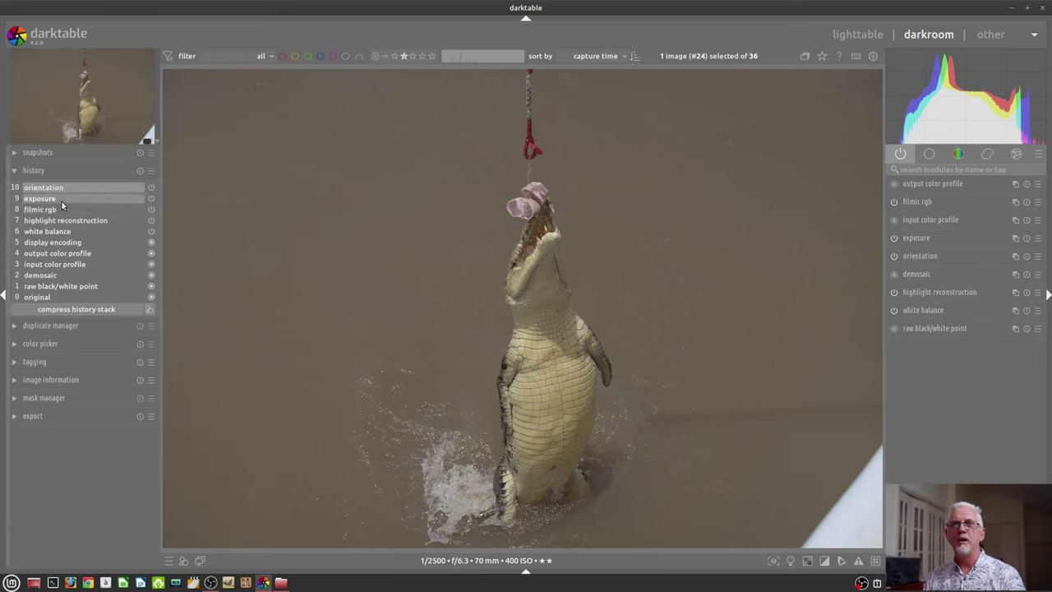
mouse_move(61, 201)
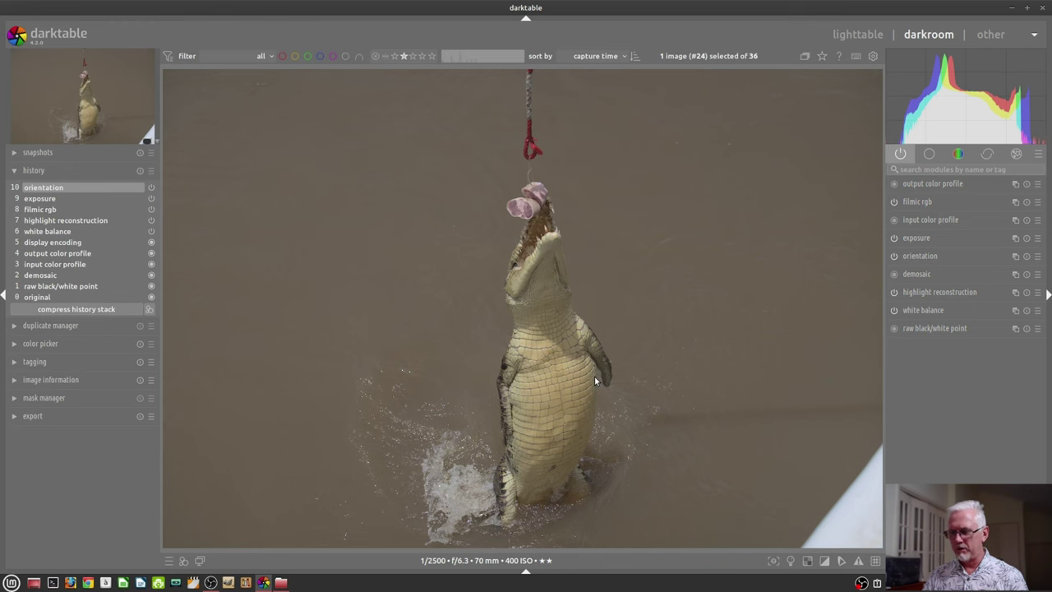
Step: Go back to image #23 and raise the contrast equalizer luma curve for more local detail
key("BackSpace")
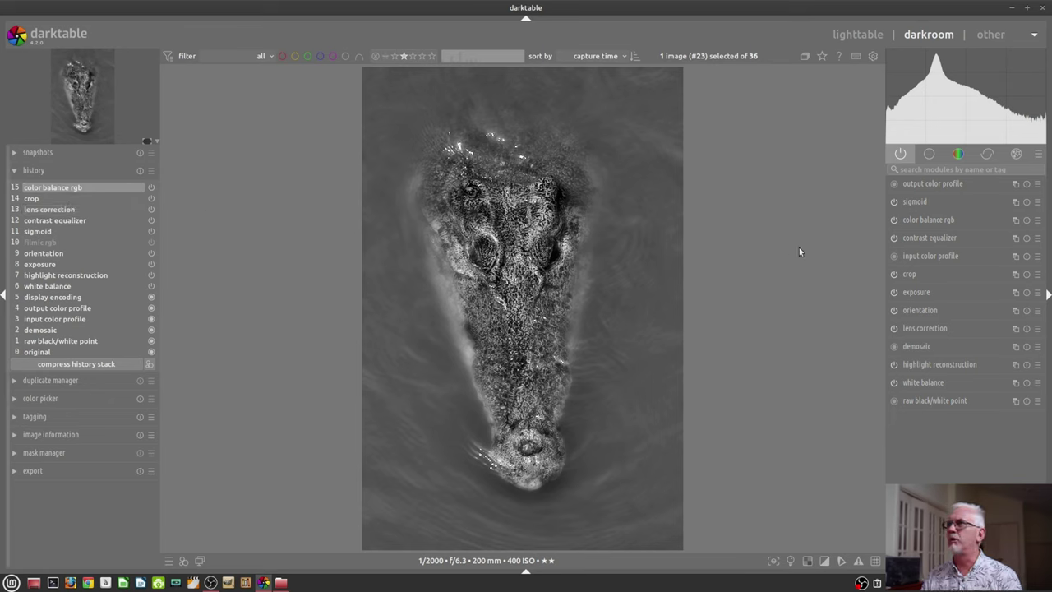
left_click(941, 239)
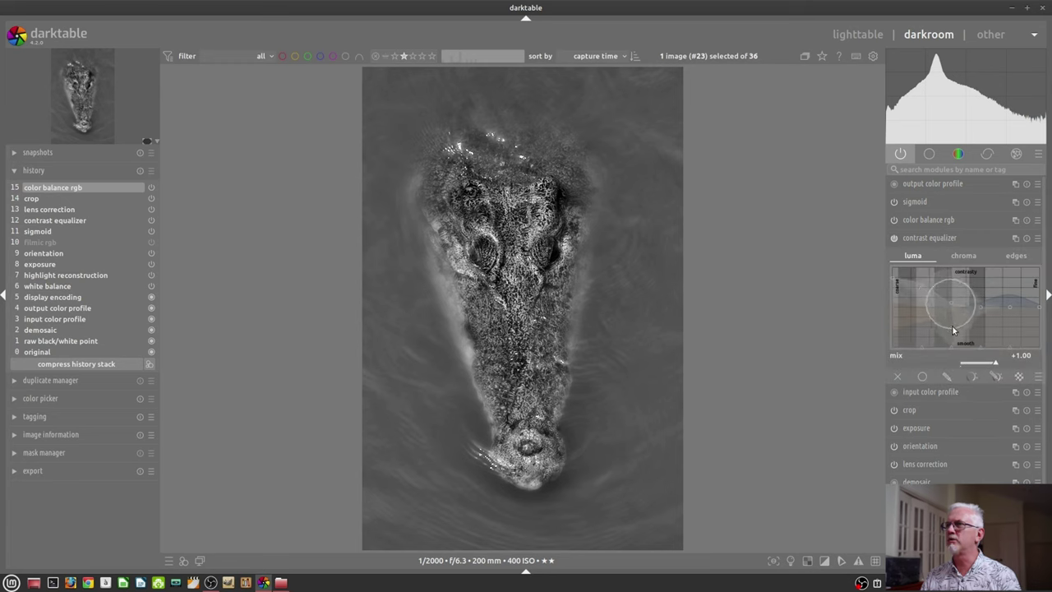
left_click_drag(983, 326, 947, 299)
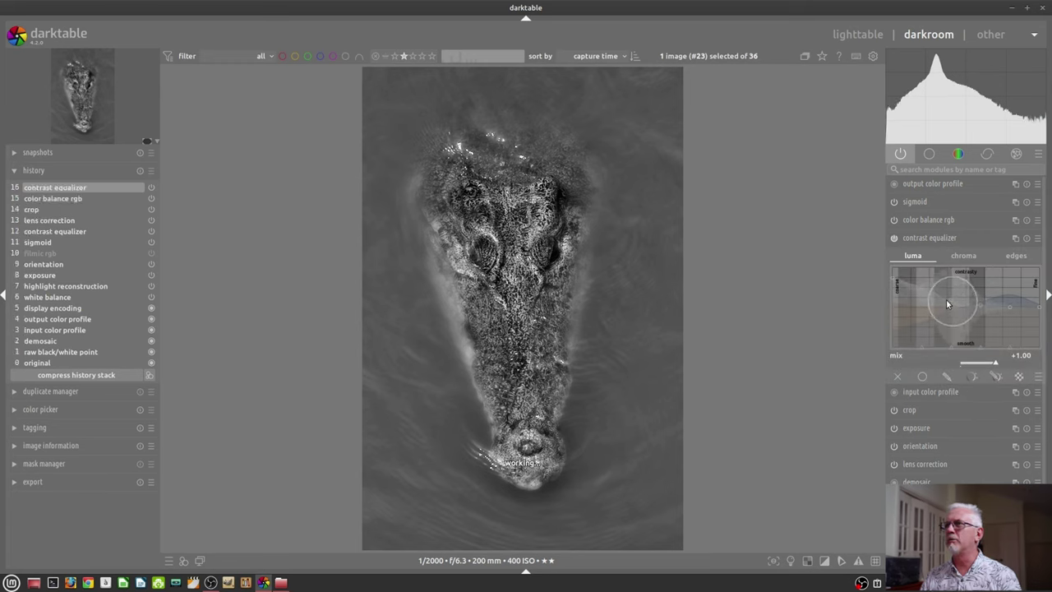
left_click(919, 238)
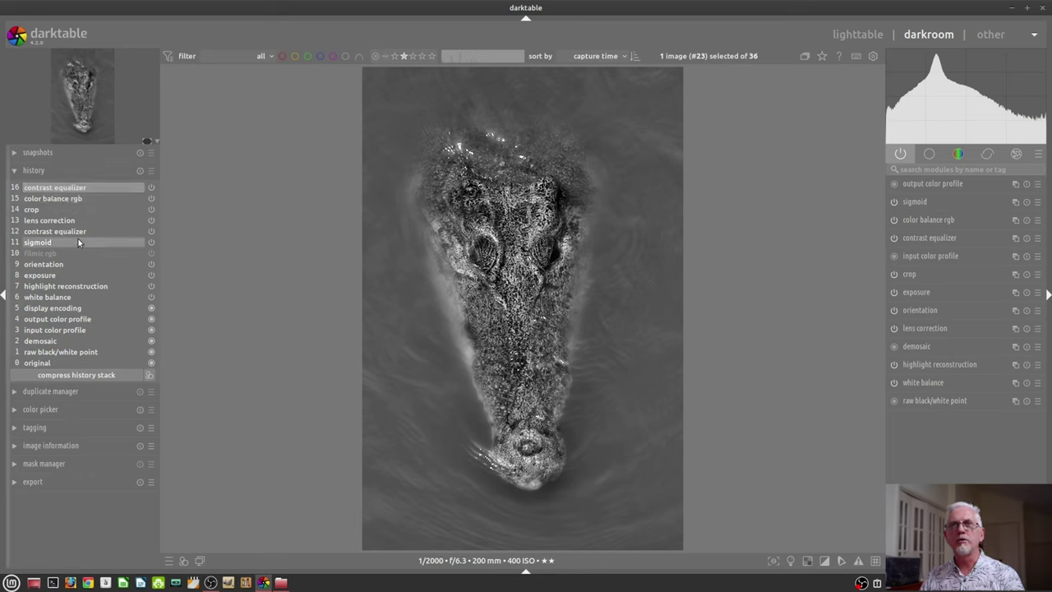
mouse_move(71, 237)
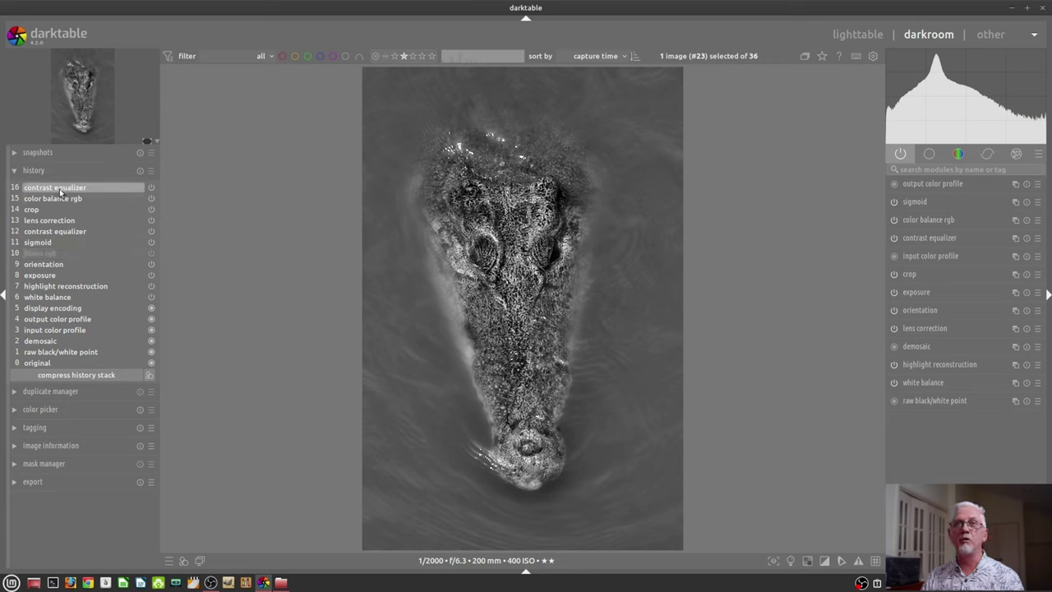
mouse_move(60, 192)
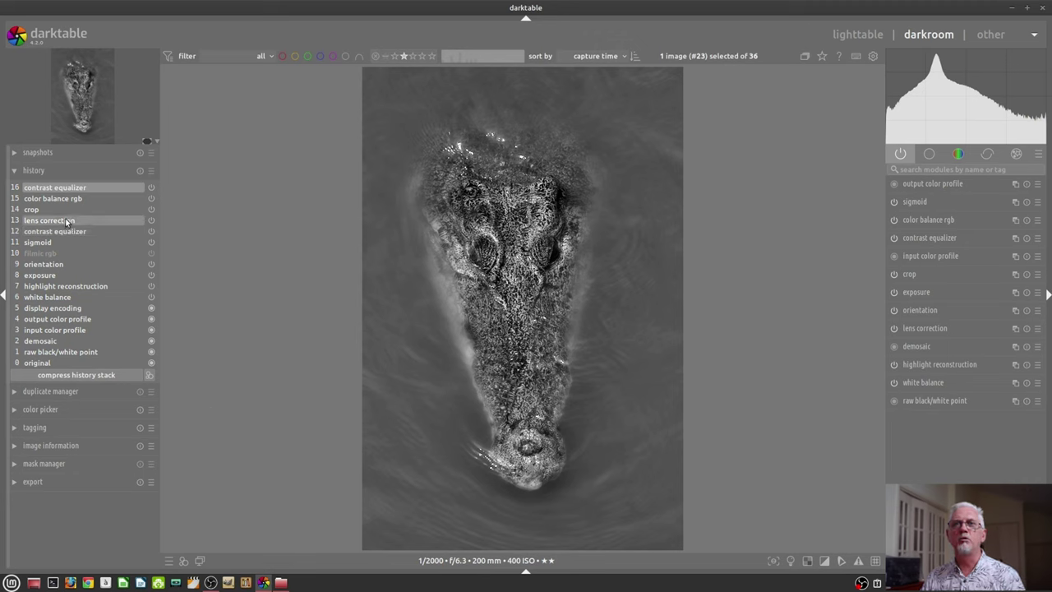
mouse_move(53, 243)
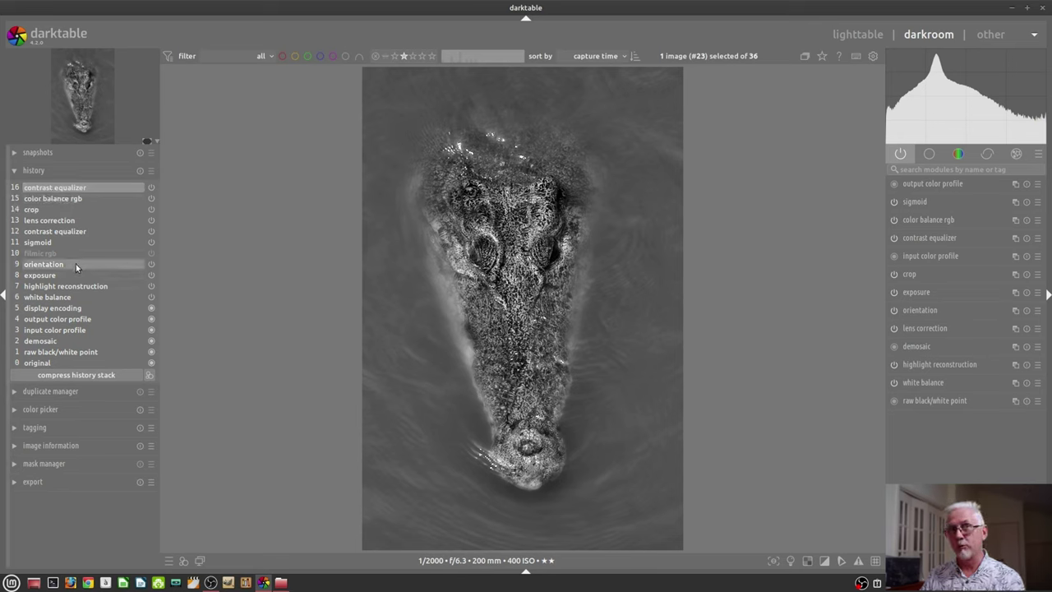
Step: Compress the history stack to 15 steps and begin creating a new style from it
left_click(74, 377)
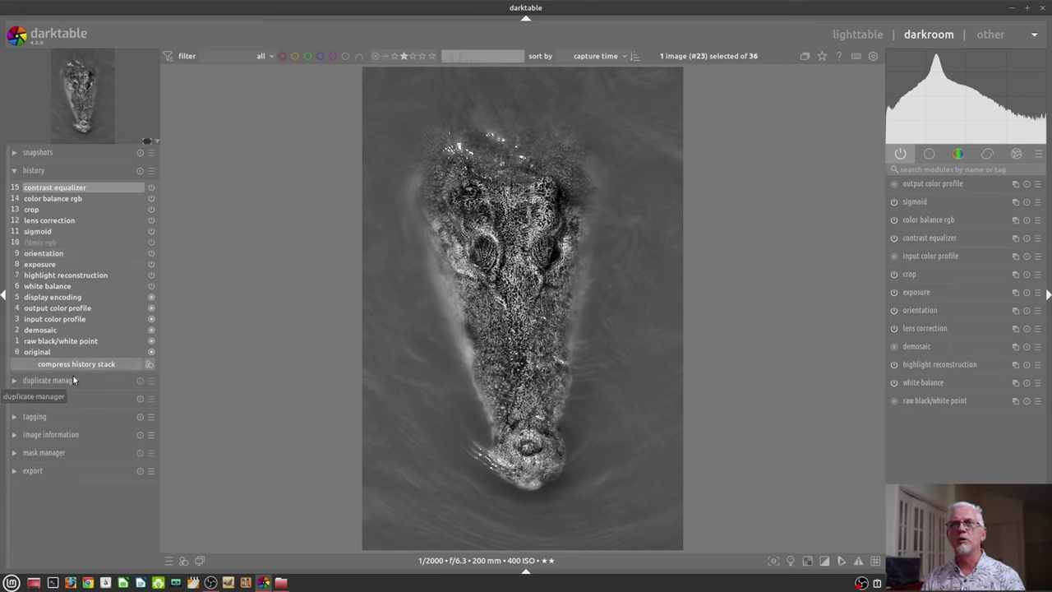
left_click(149, 365)
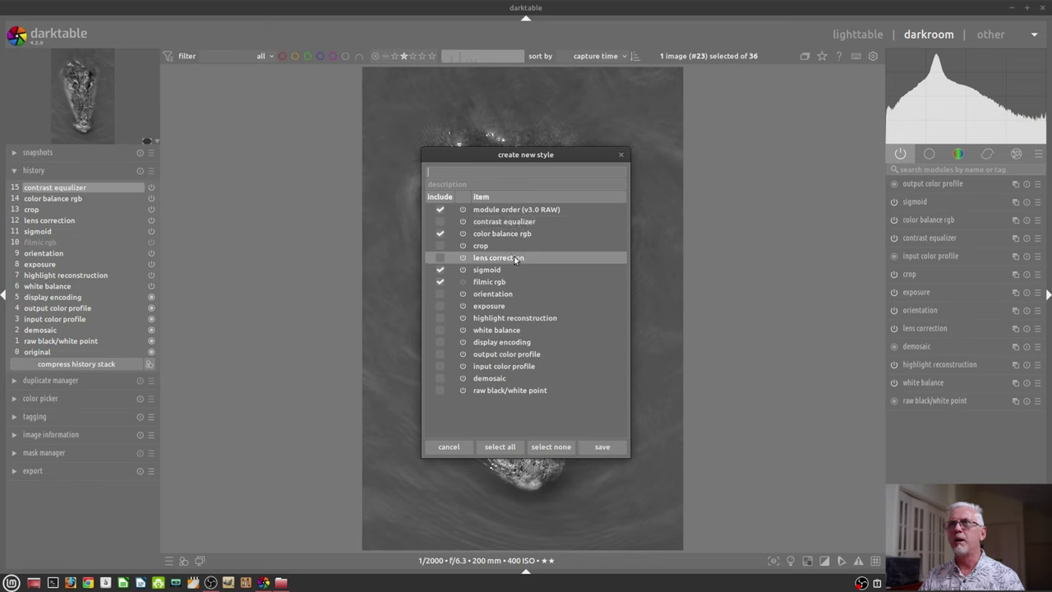
Step: Cancel the create-new-style dialog after clicking into its description field
left_click(444, 184)
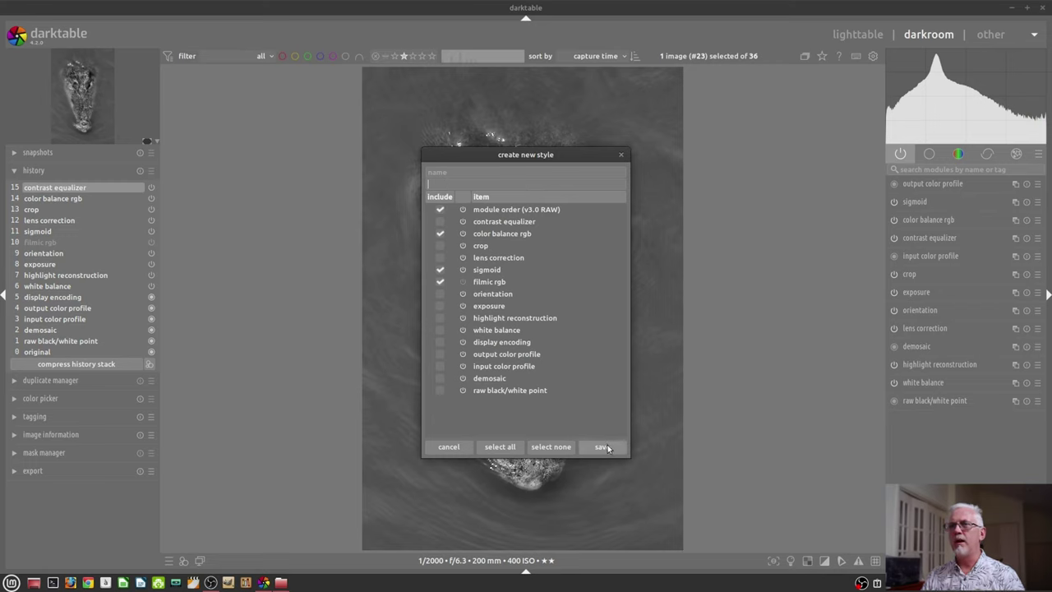
left_click(450, 447)
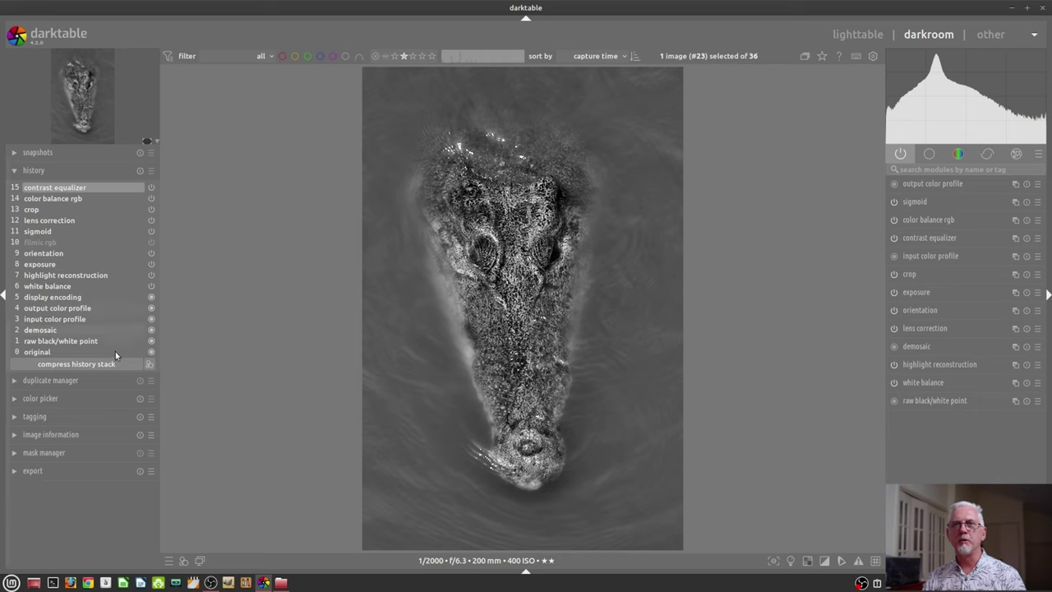
Step: Expand the duplicate manager to list the single "black and white" version
left_click(102, 380)
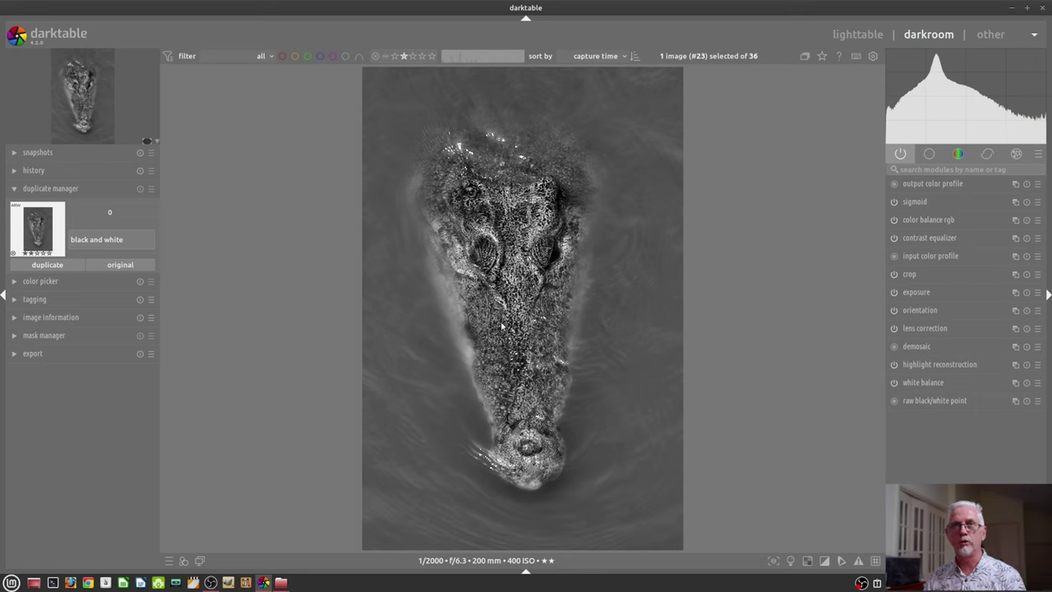
Step: Duplicate the black and white version and crop it full-width at 16:9 HDTV aspect
left_click(51, 266)
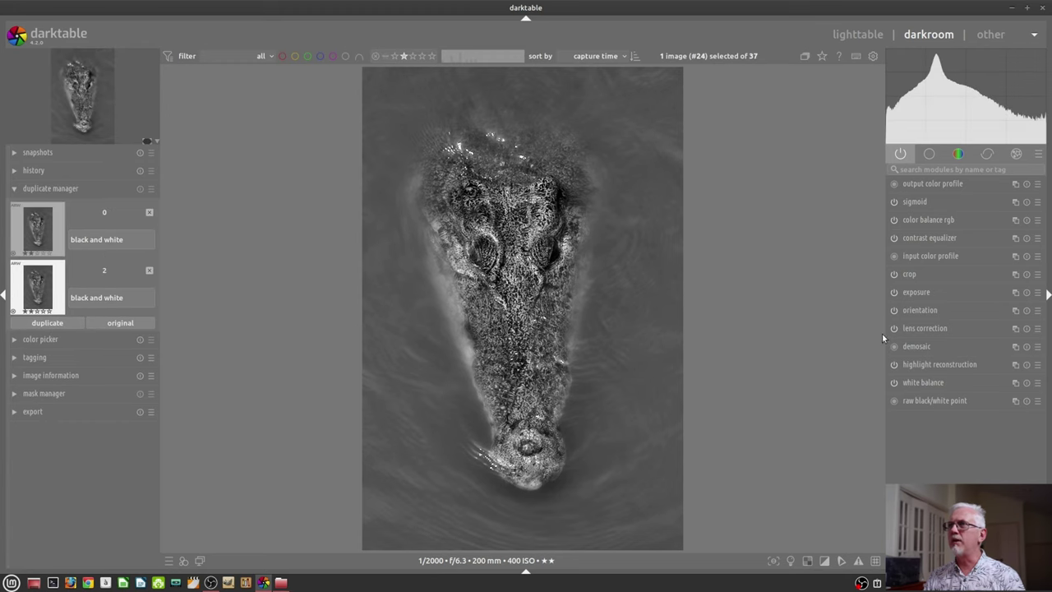
left_click(923, 275)
left_click(1011, 293)
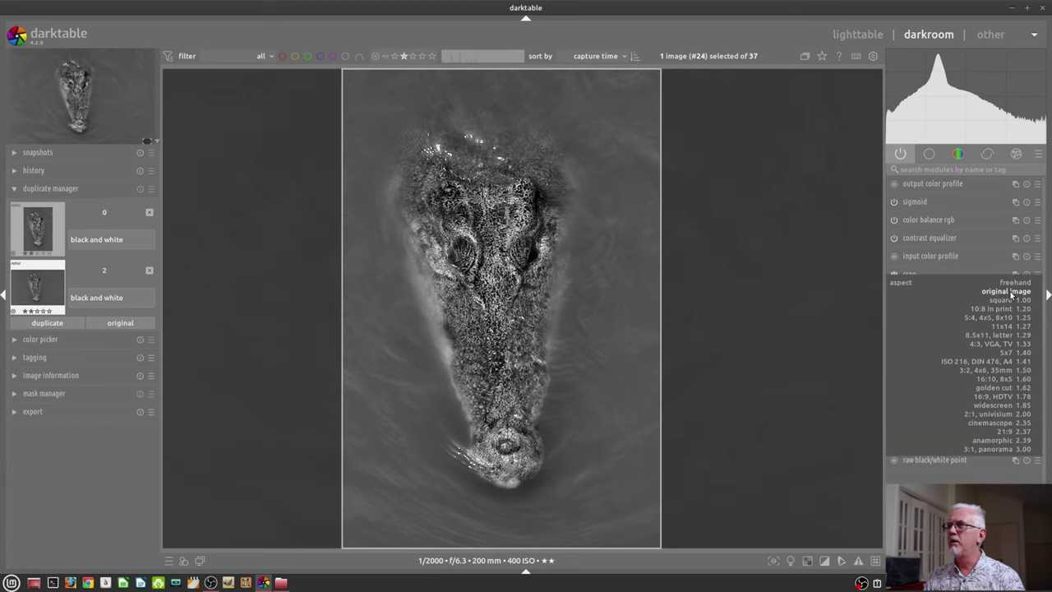
left_click(992, 398)
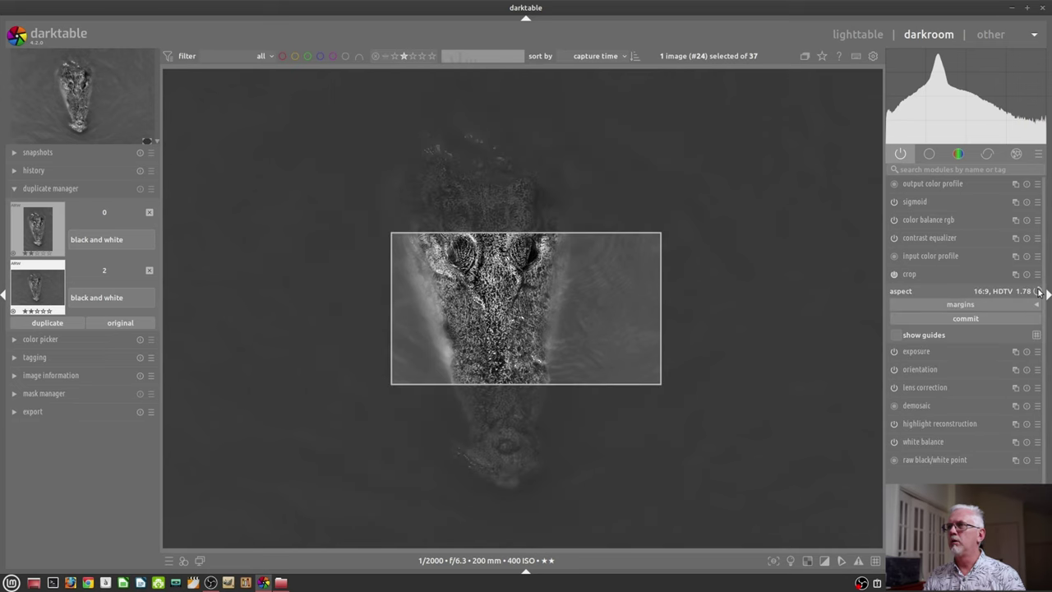
left_click_drag(559, 379, 559, 546)
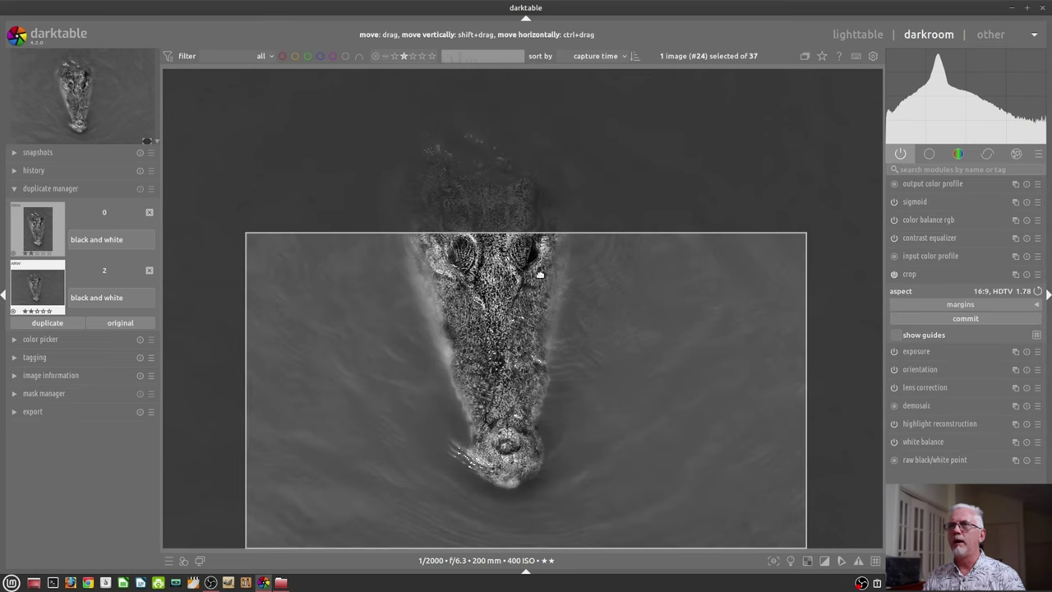
scroll(536, 269, "up", 3)
left_click_drag(499, 316, 499, 271)
left_click(904, 274)
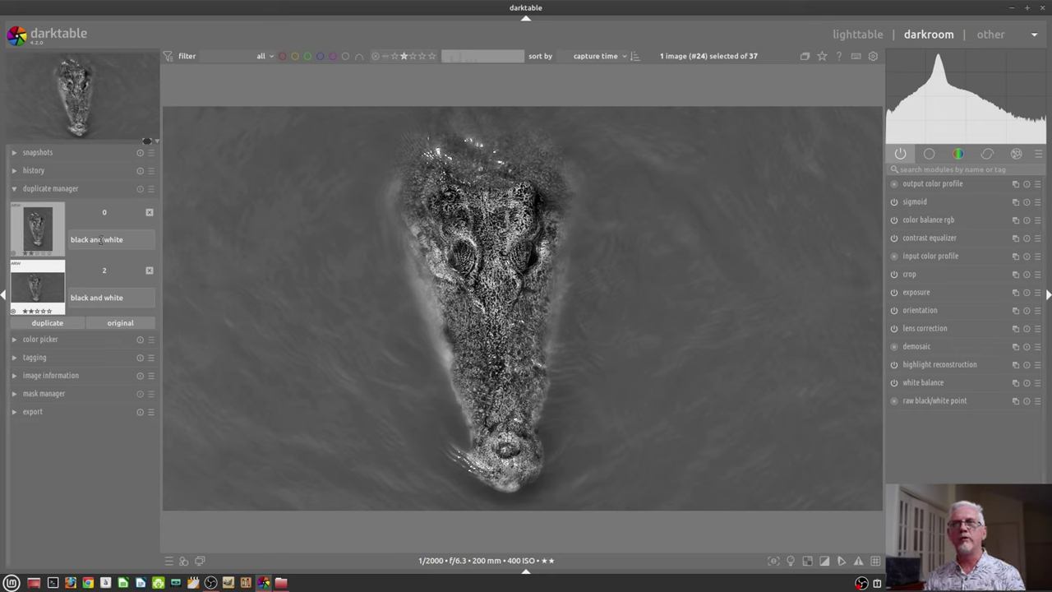
Step: Rename the versions "black and white portrait" and "black and white landscape"
type("portrait")
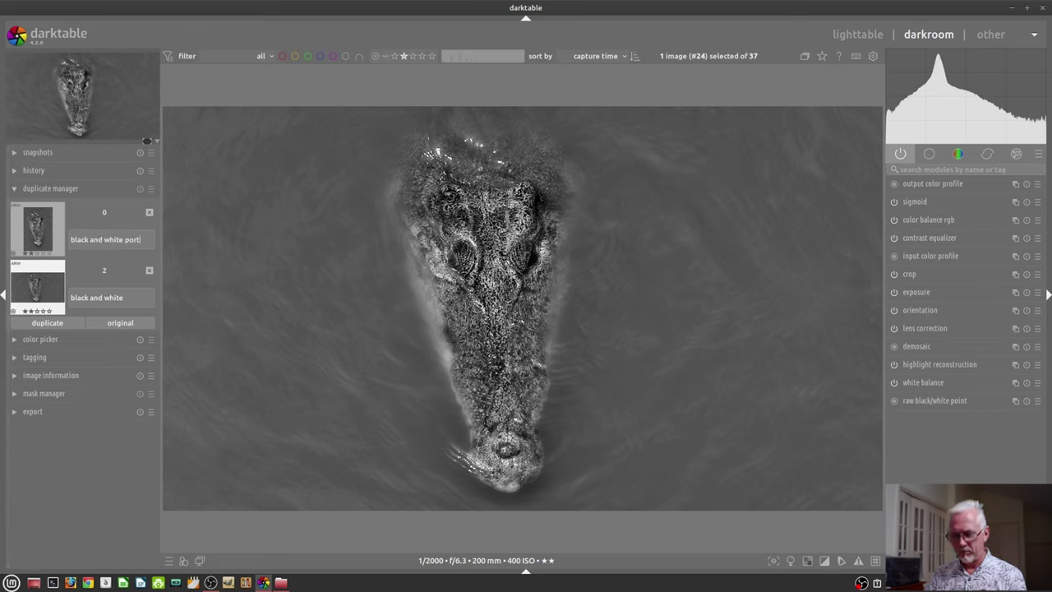
left_click(132, 299)
type("landscape")
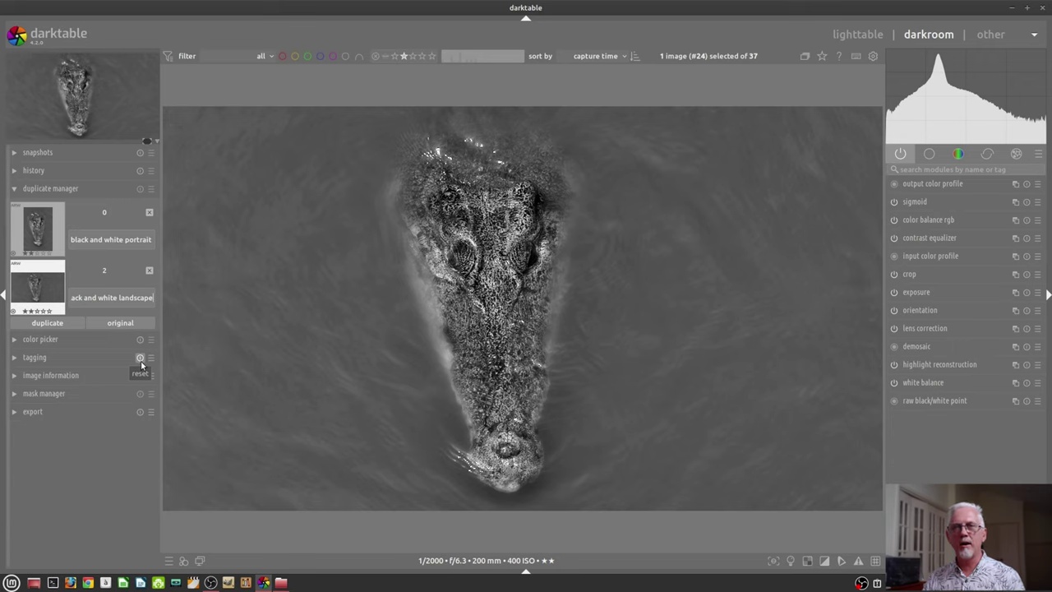
Step: Create a third version, number 3, from the original unedited colour processing
left_click(117, 323)
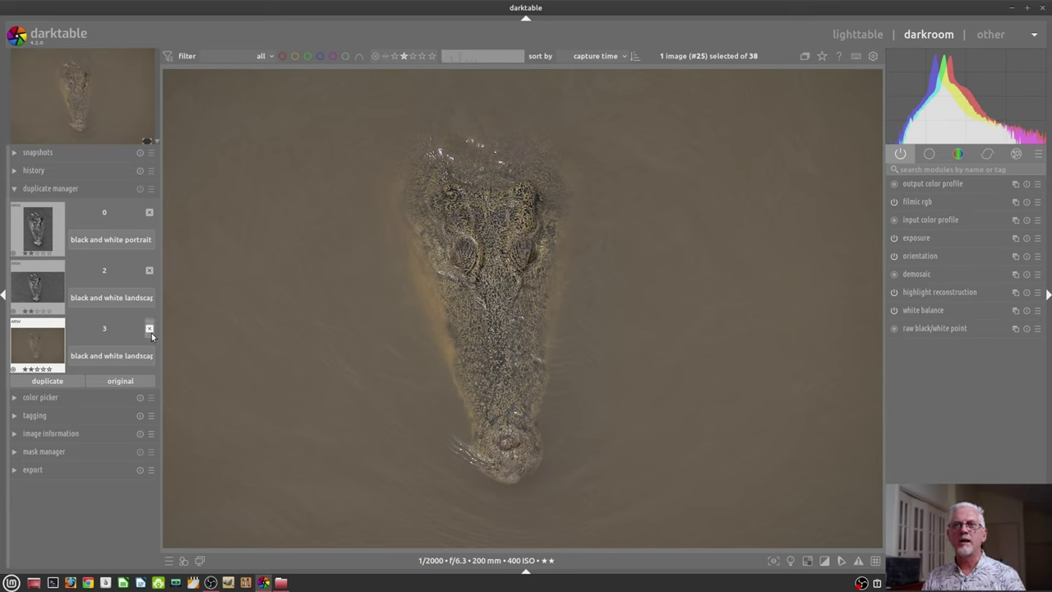
Step: Delete the third, colour version, collapse the versions list, and show the base module group
left_click(150, 329)
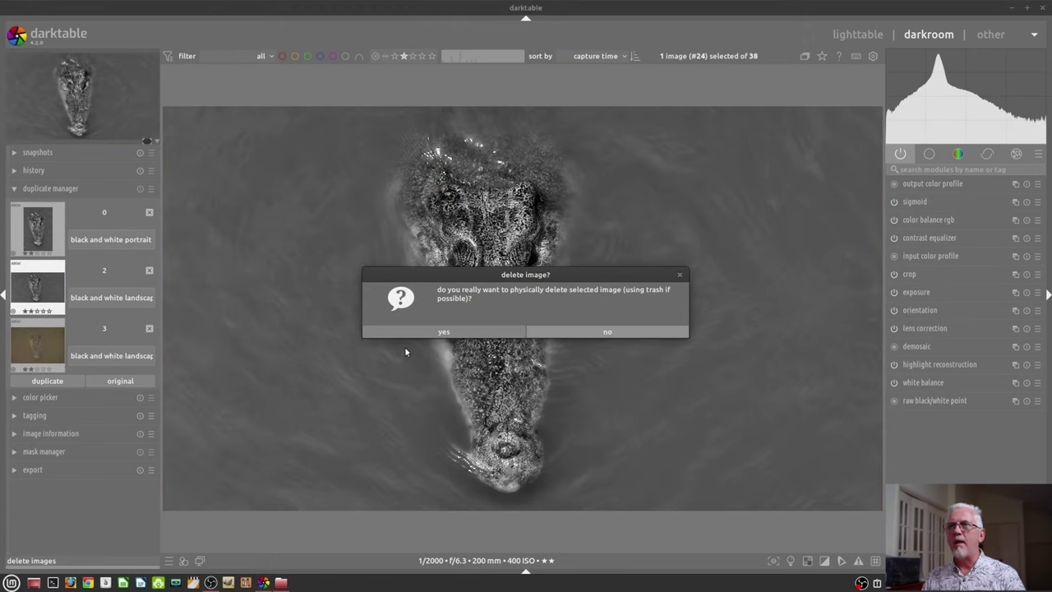
left_click(447, 332)
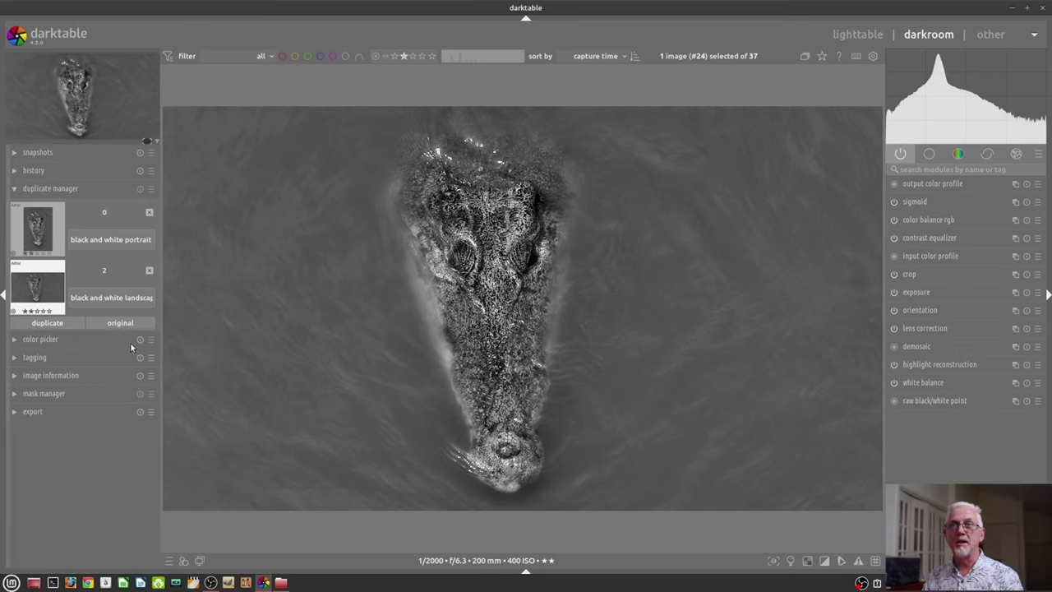
left_click(123, 193)
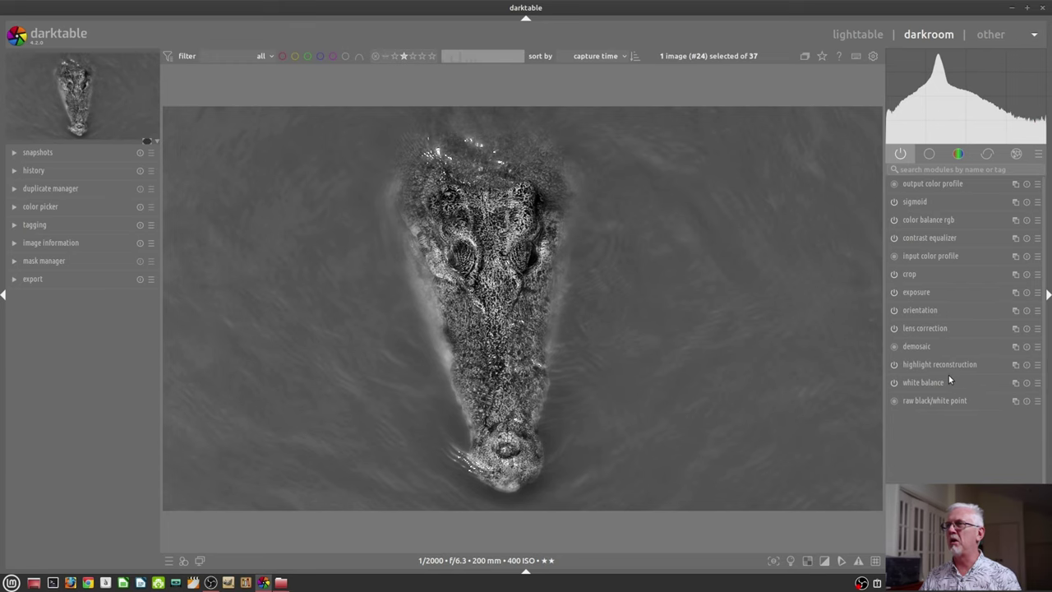
left_click(928, 156)
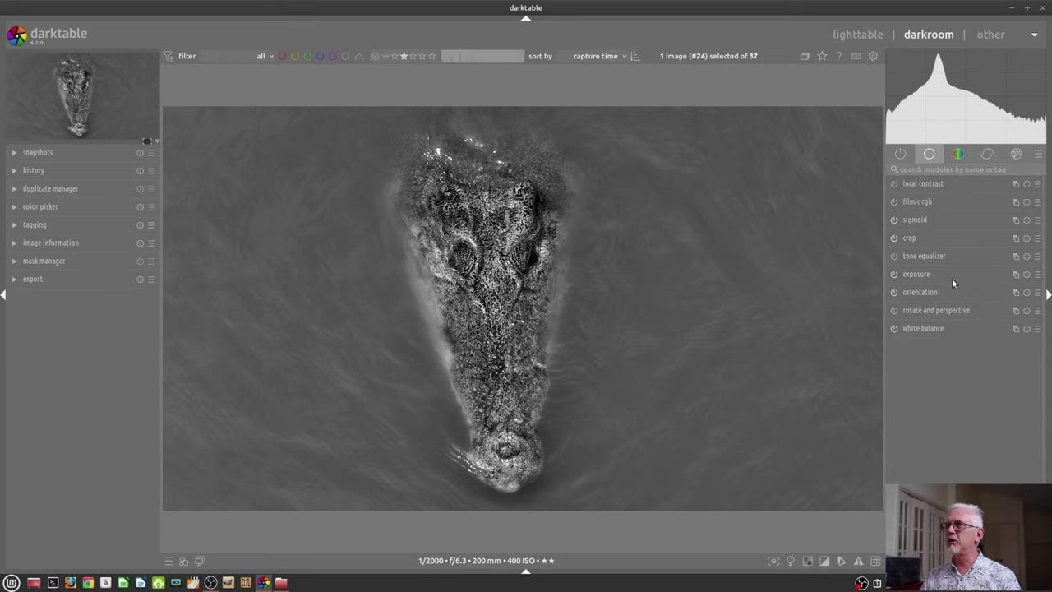
Step: Expand rotate and perspective and nudge the rotation slider right to about +1.14°
left_click(954, 309)
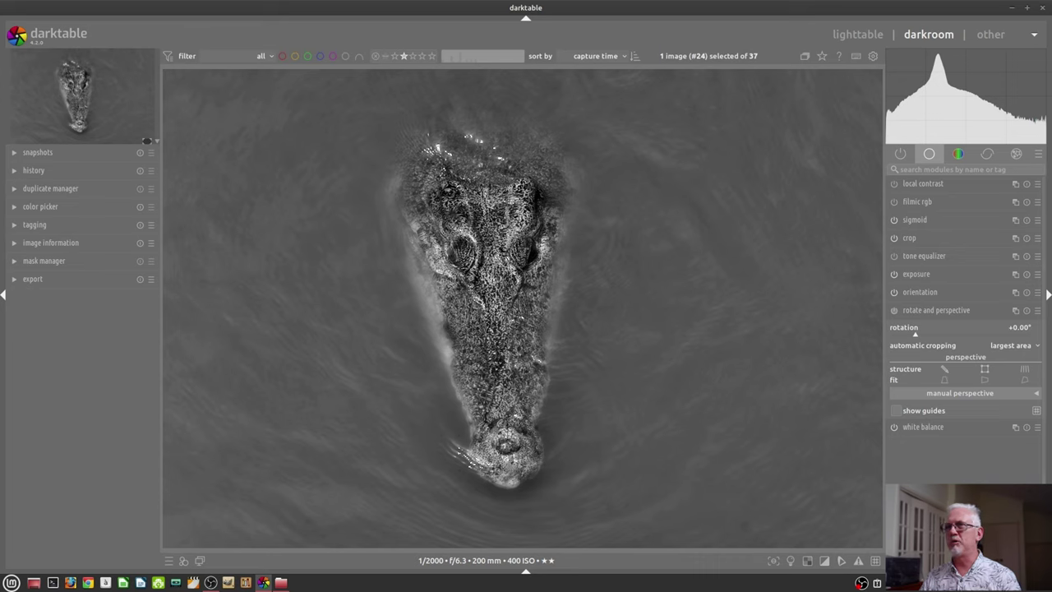
left_click_drag(958, 336, 962, 336)
Step: Fine-tune the rotation slider value so the crocodile photo's rotation reads +1.15°
right_click(961, 334)
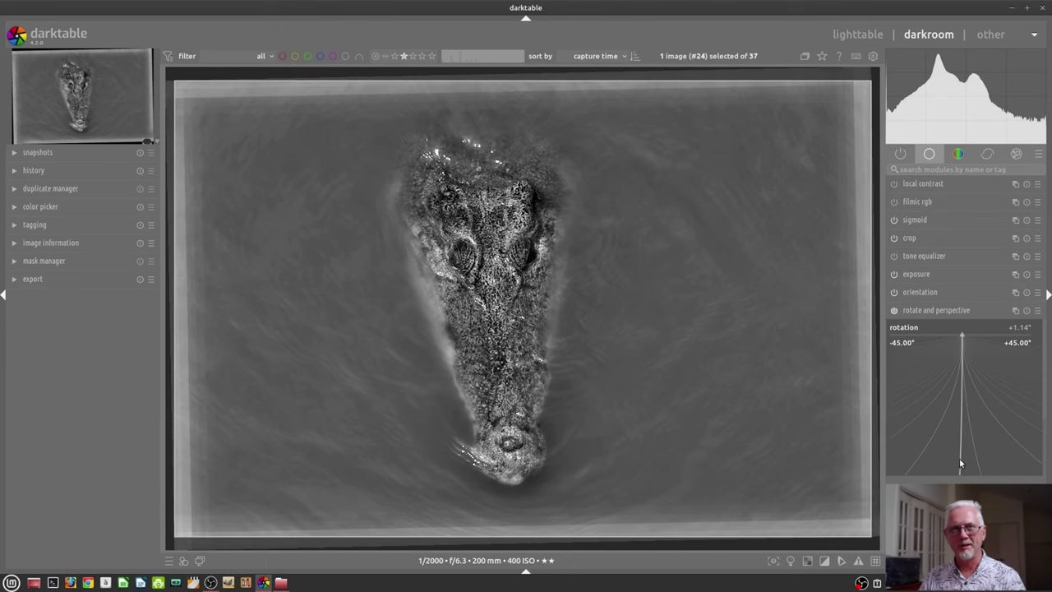
left_click(967, 425)
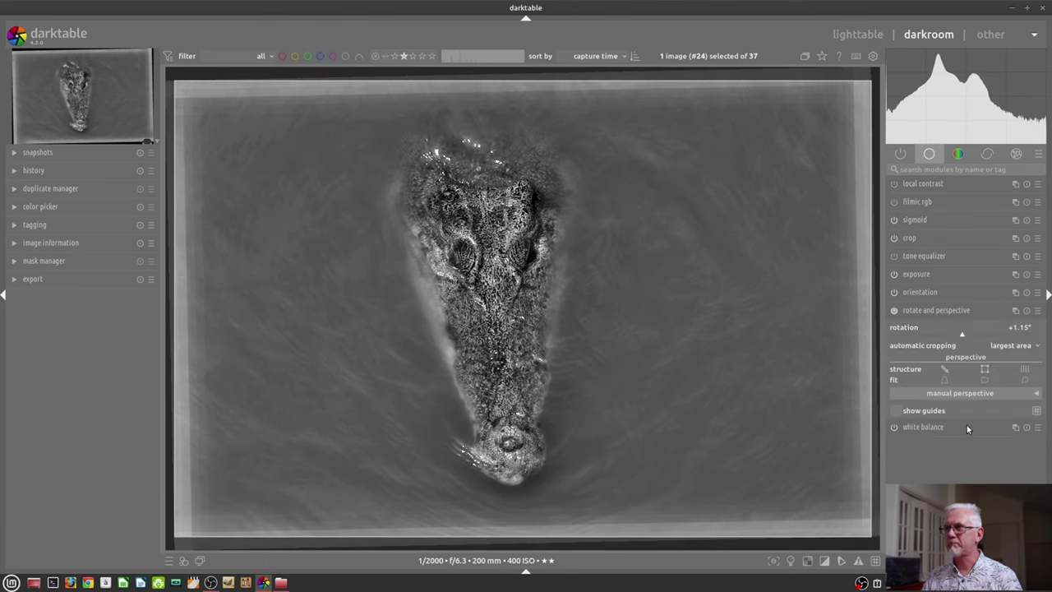
Step: Enter a precise rotation of 15° on the rotation slider
right_click(962, 338)
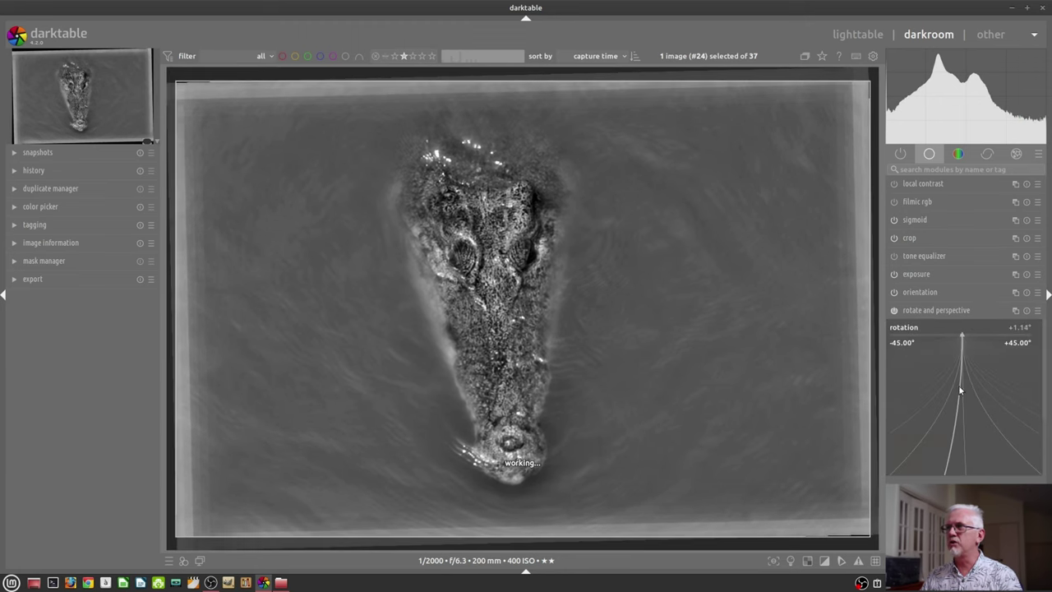
mouse_move(961, 337)
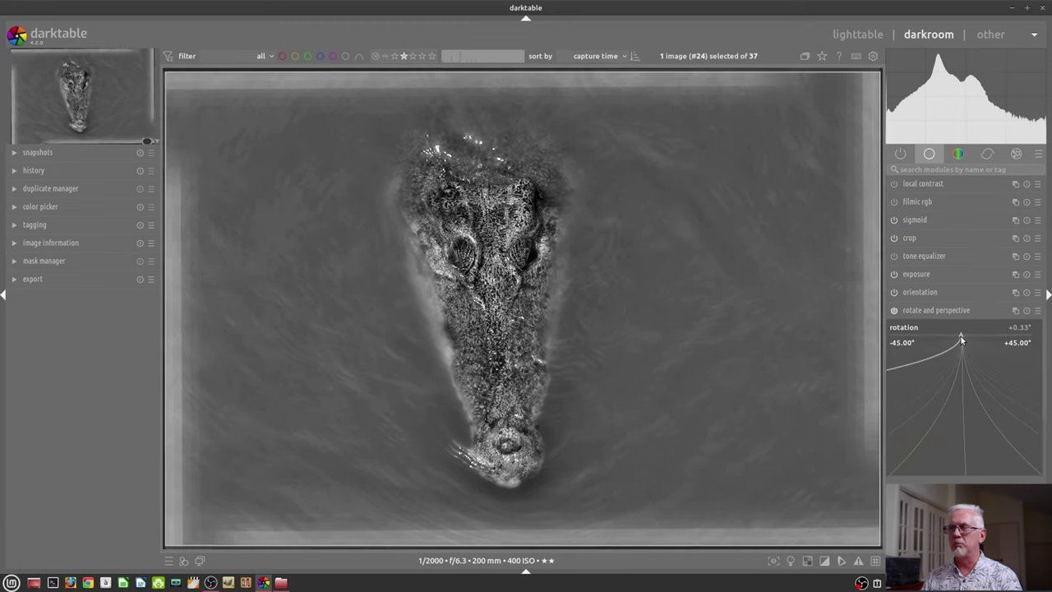
key("Escape")
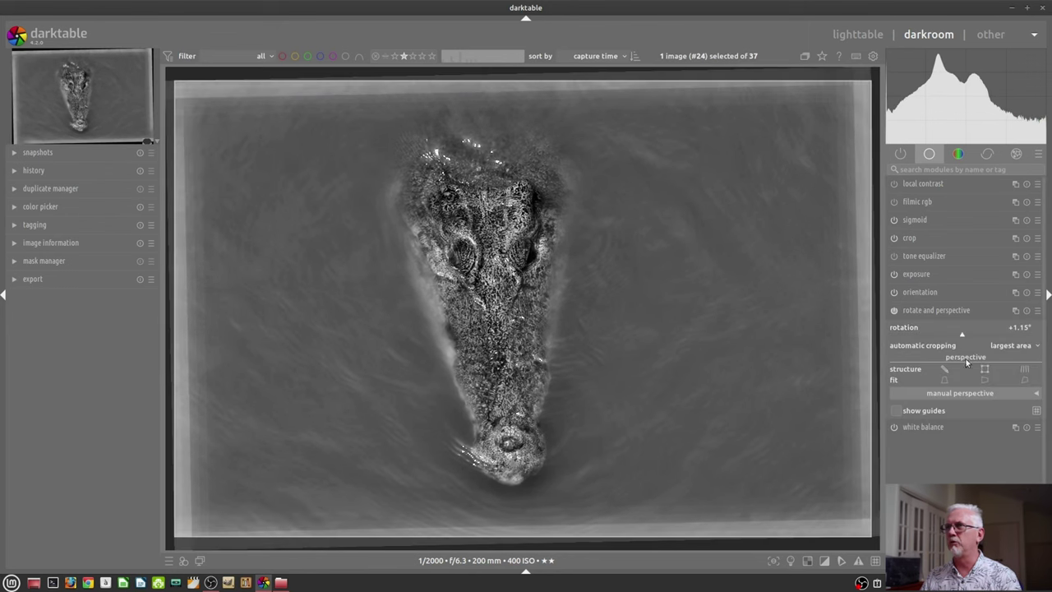
right_click(964, 334)
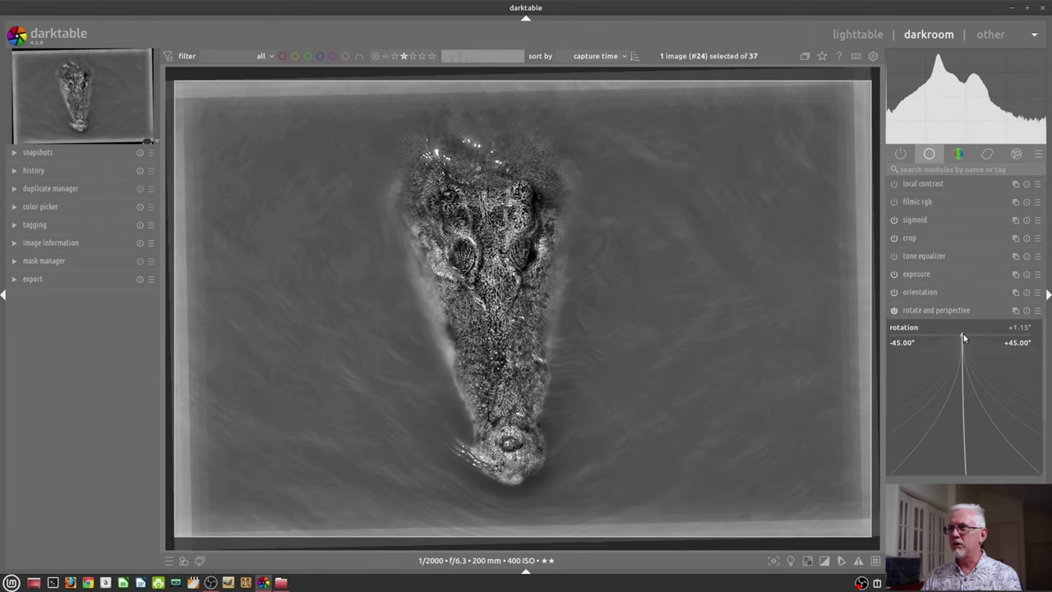
type("15")
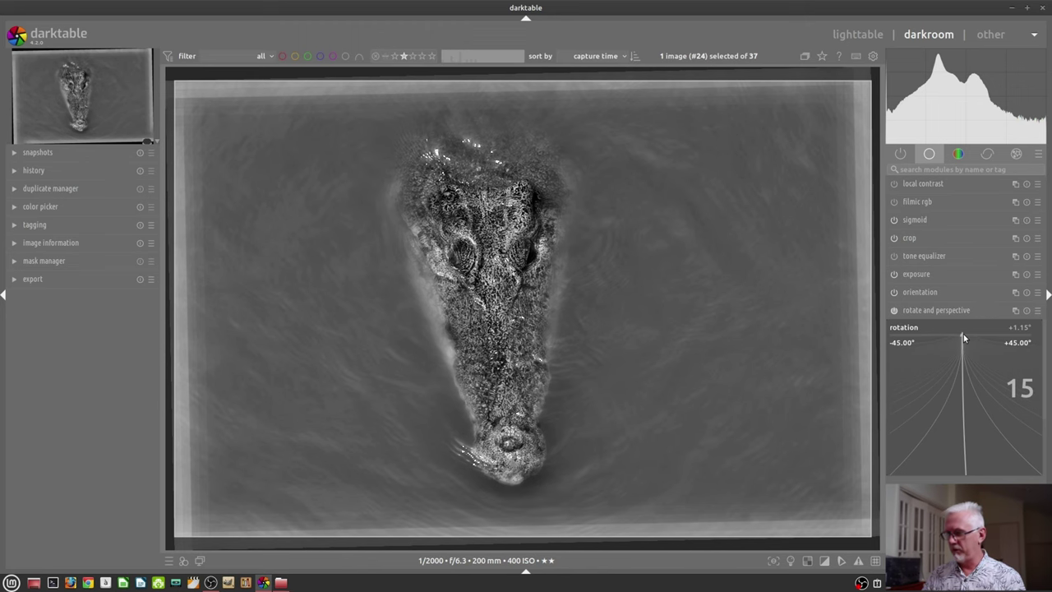
key("Return")
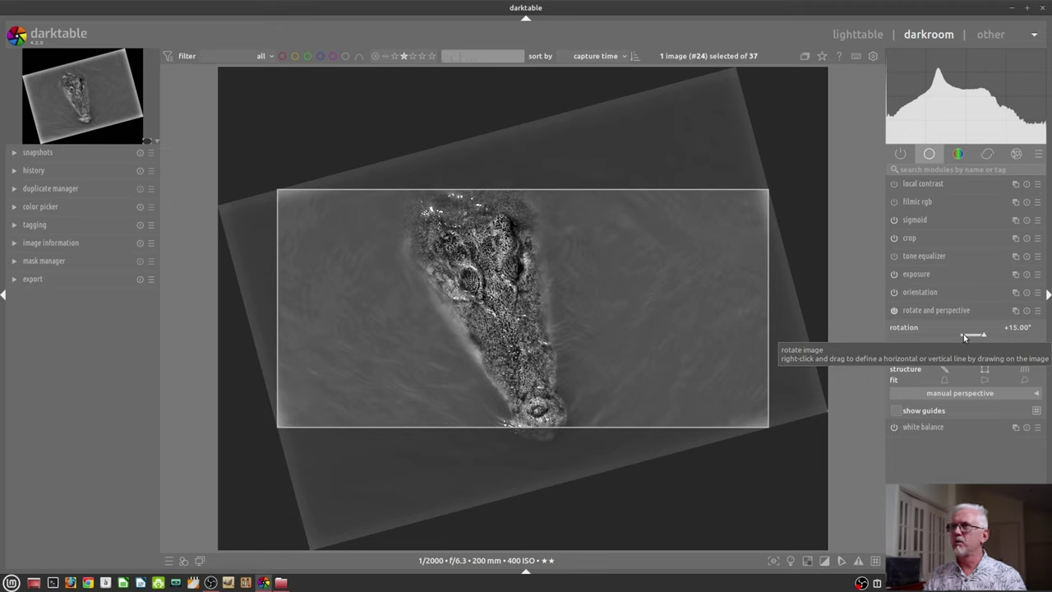
Step: Try a -10° rotation, then set the rotation to exactly 0°
right_click(963, 334)
type("-10")
key("Return")
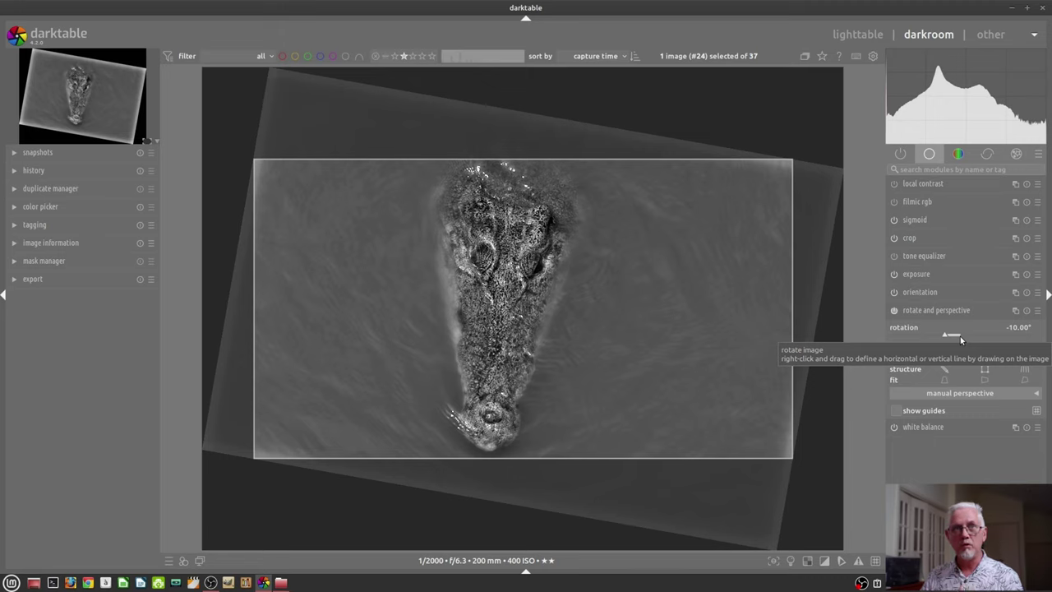
right_click(960, 336)
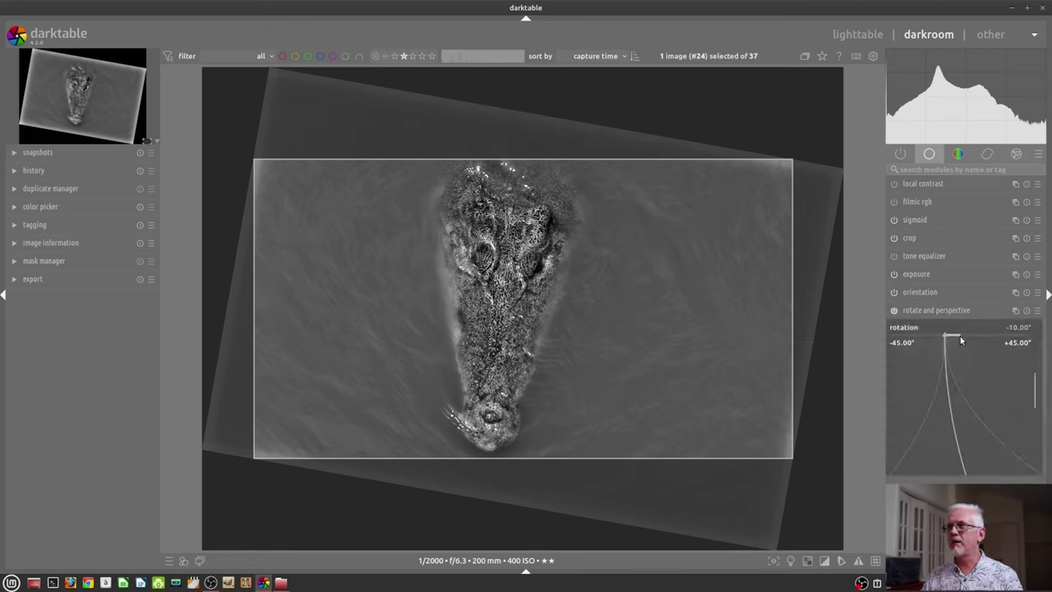
type("0")
key("Return")
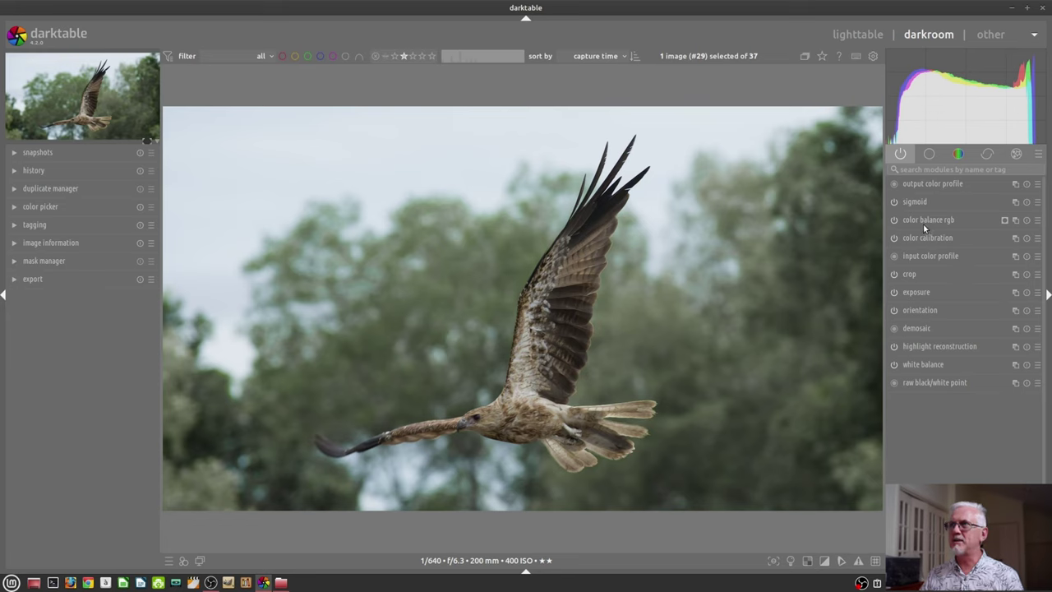
Step: Turn on the color balance rgb mask display to show its yellow overlay on the bird photo
left_click(1004, 223)
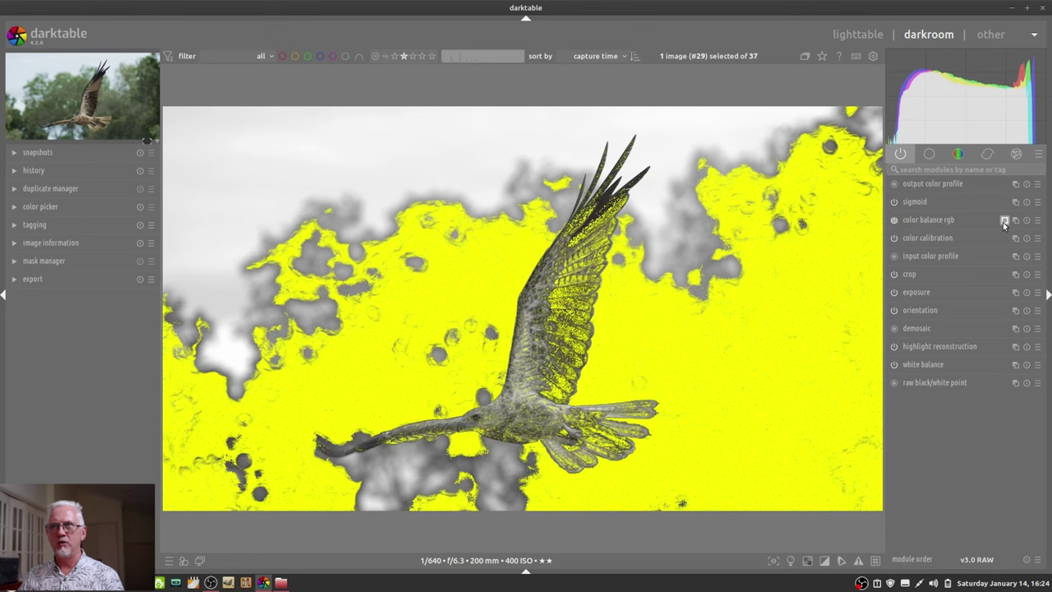
Step: Hide the mask overlay, expand color balance rgb, and view the parametric mask's hue channel
left_click(1004, 222)
left_click(933, 222)
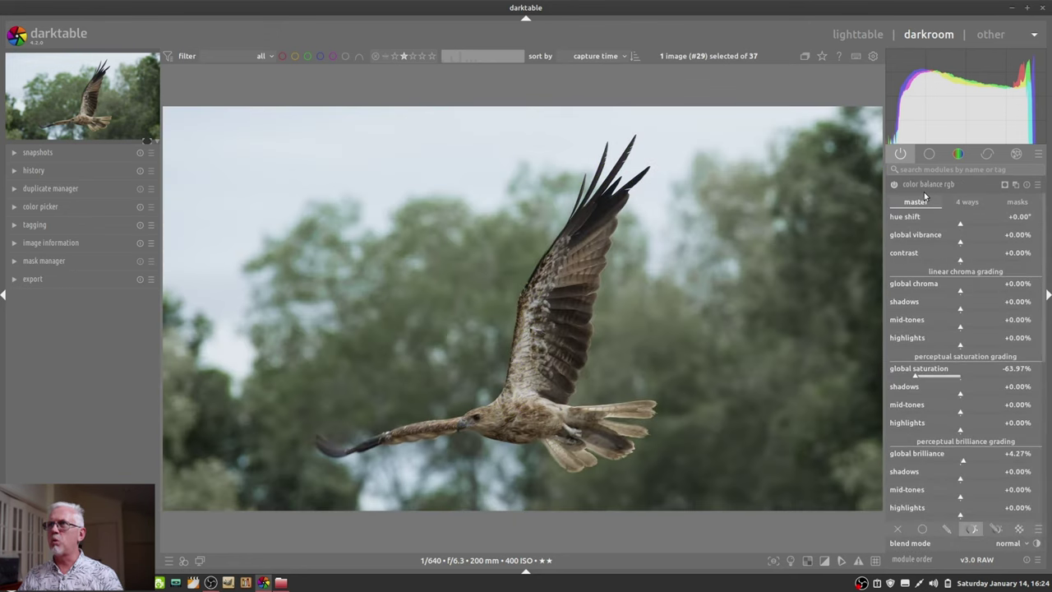
left_click(971, 533)
left_click(990, 333)
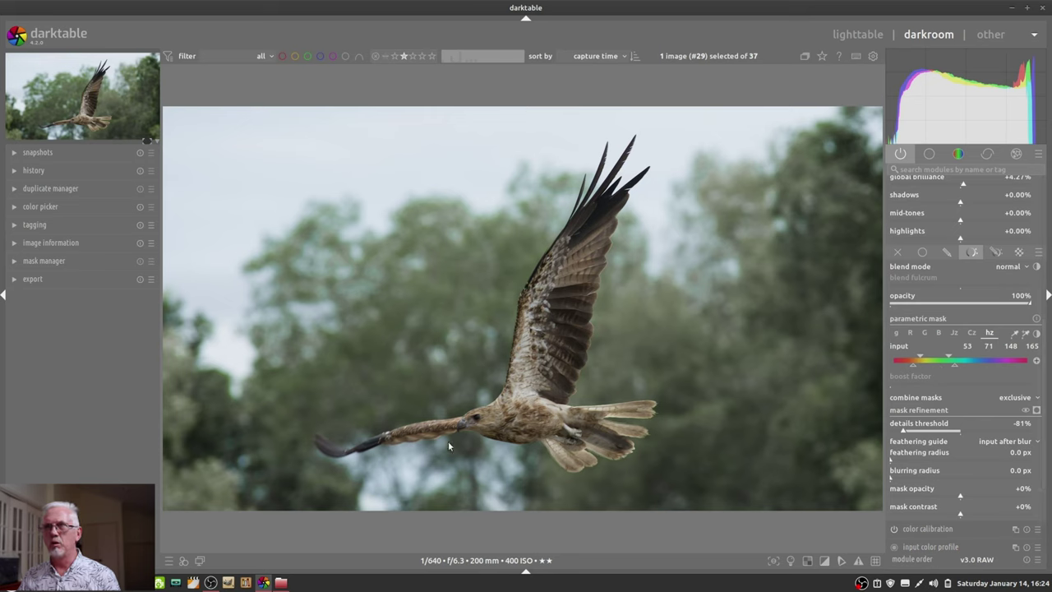
Step: Reset global saturation to 0, then lower it to -47.20%
scroll(992, 396, "up", 3)
scroll(992, 389, "up", 2)
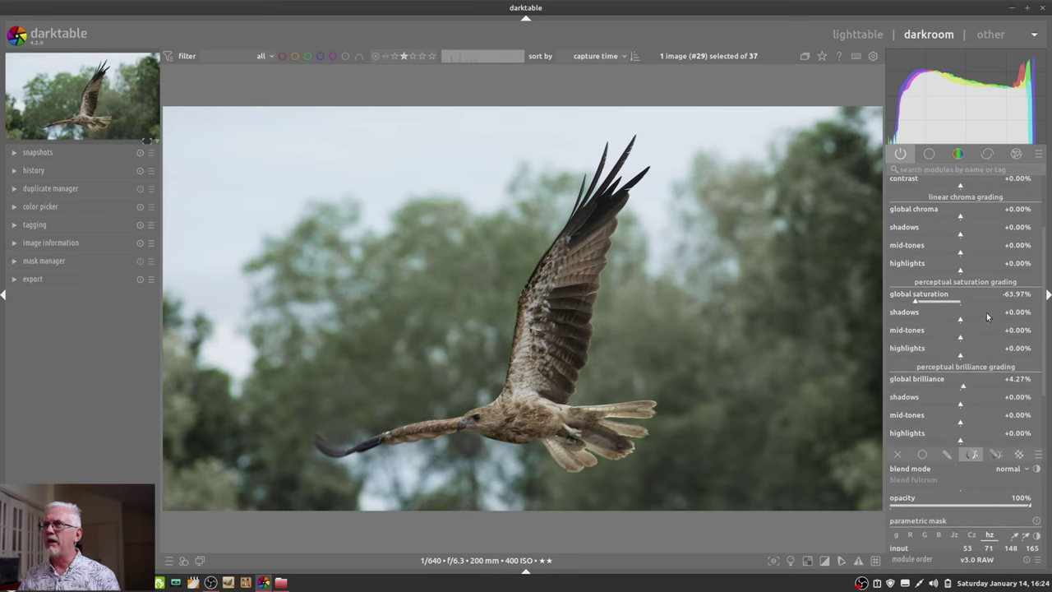
right_click(945, 306)
type("0")
key("Return")
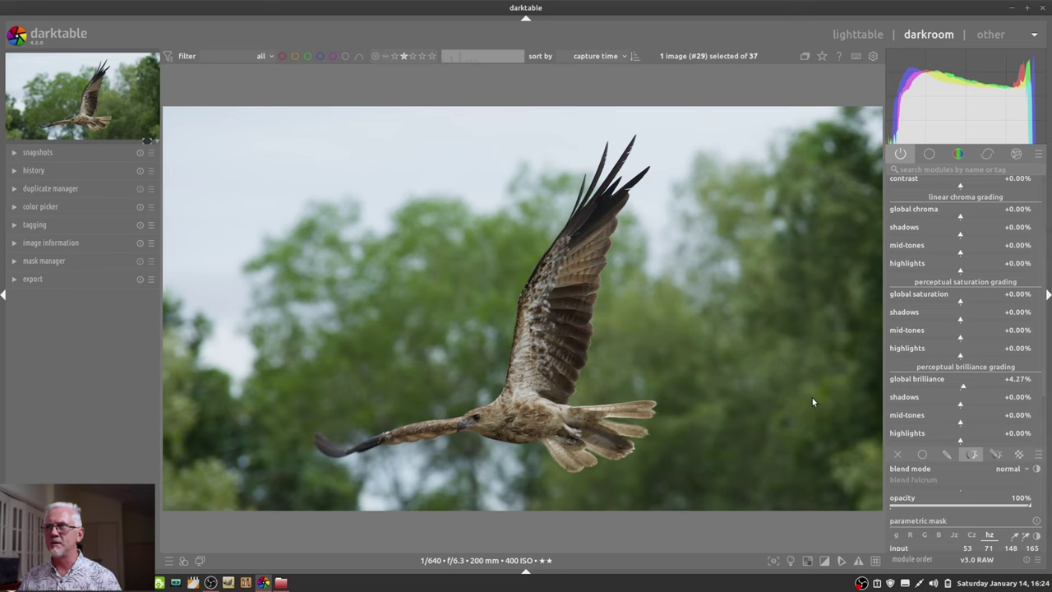
left_click_drag(941, 307, 926, 305)
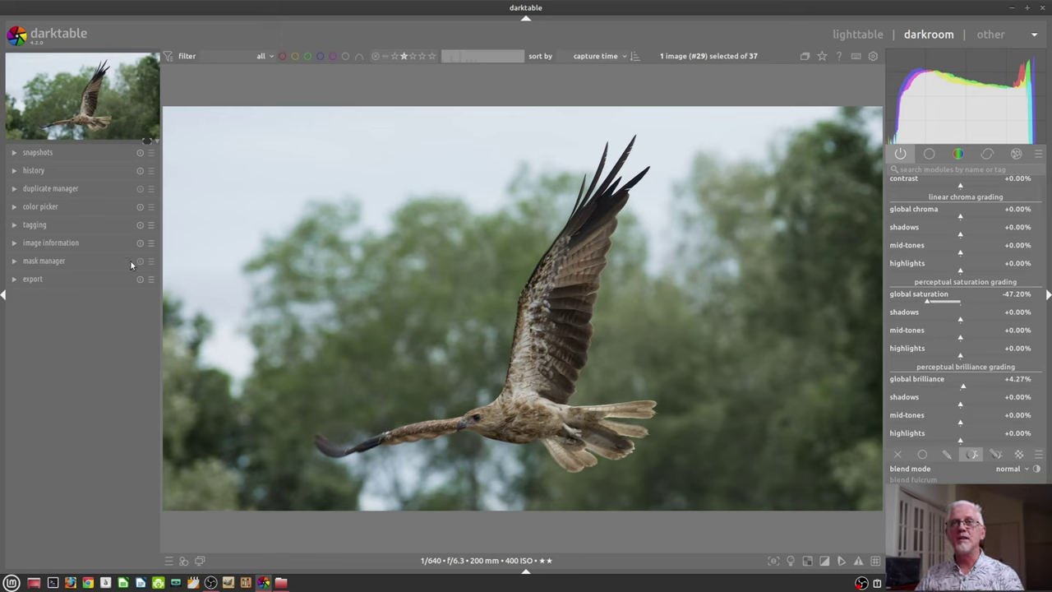
Step: Expand the mask manager section in the left panel
left_click(96, 263)
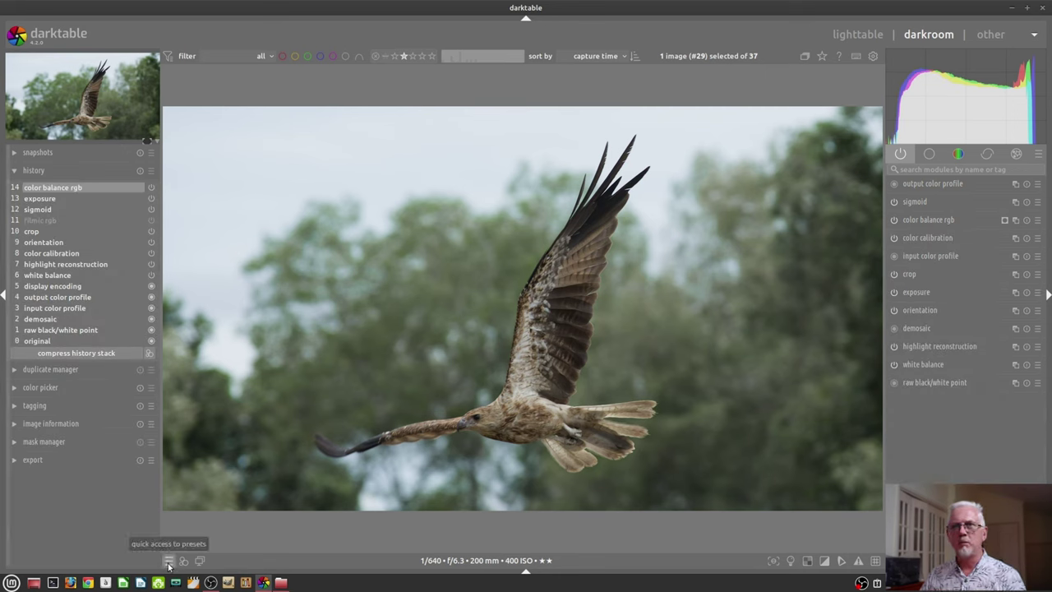
left_click(168, 564)
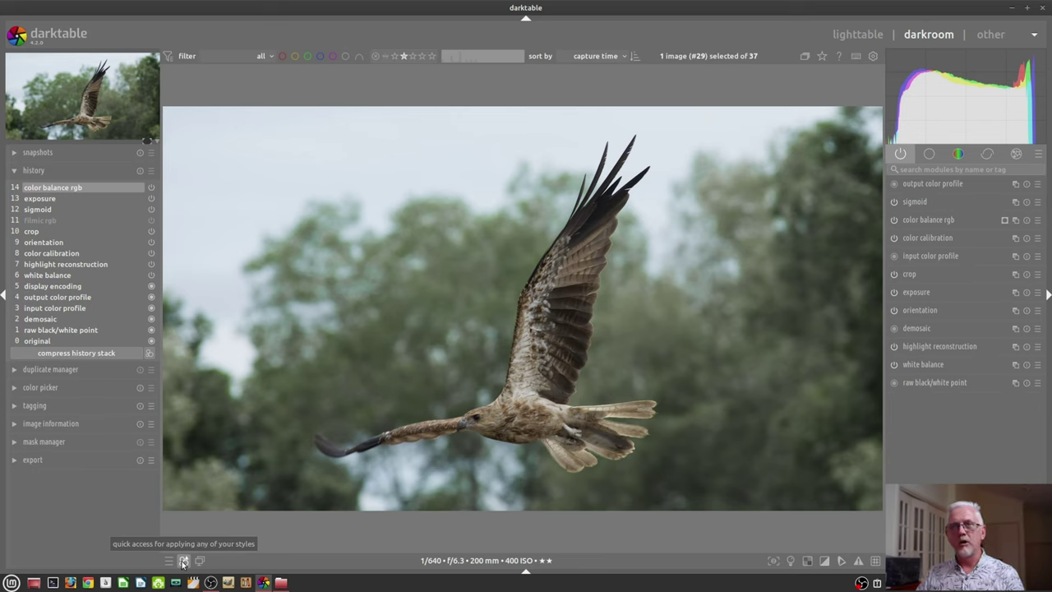
Step: Apply the instagram frame style to the bird photo
left_click(183, 563)
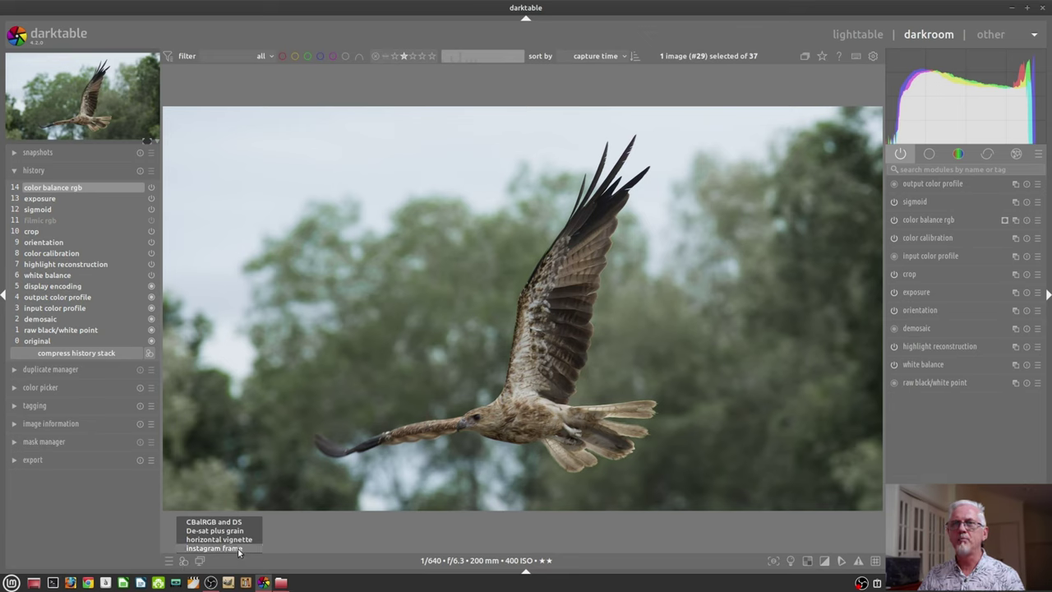
mouse_move(236, 548)
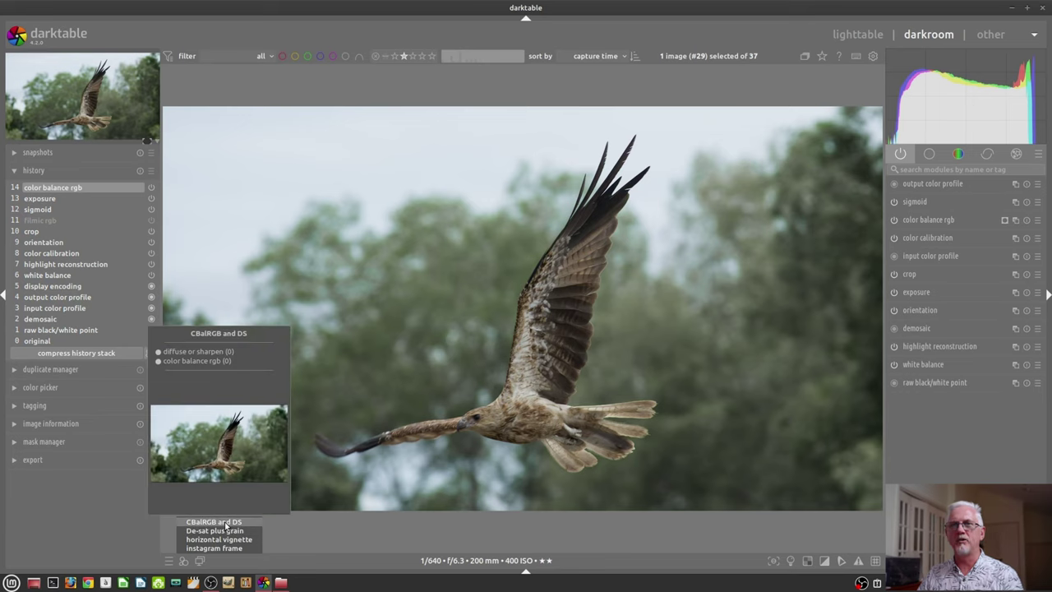
left_click(228, 549)
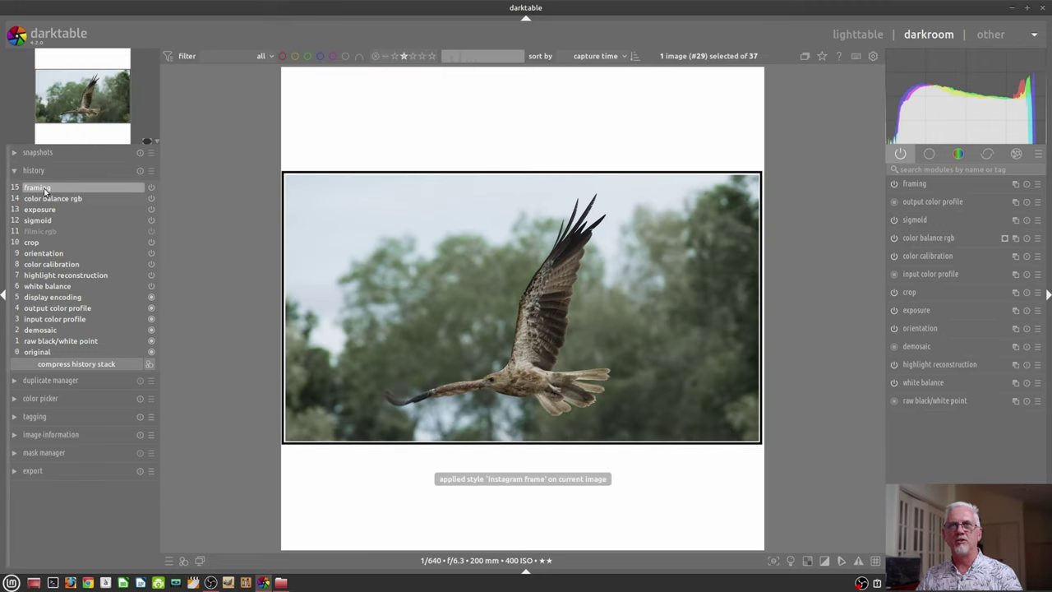
Step: Select history item 14 and compress the history stack to drop the frame
mouse_move(44, 192)
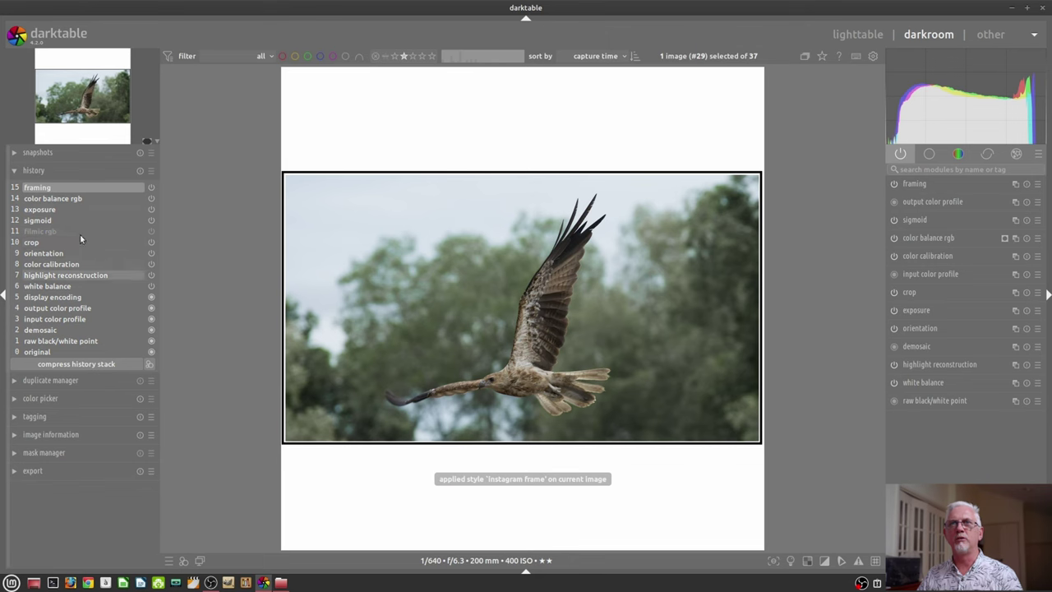
left_click(52, 200)
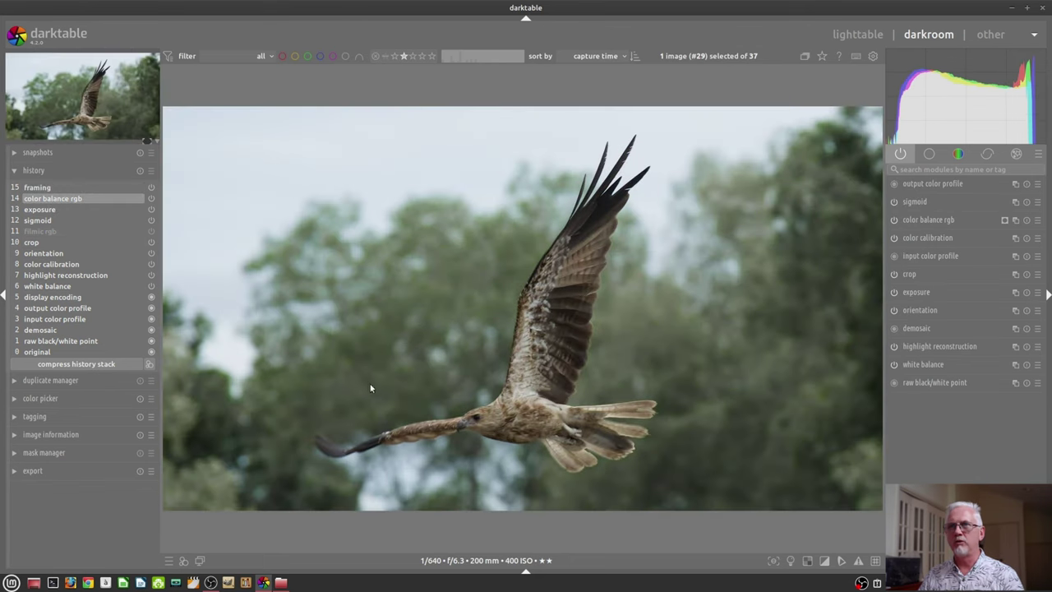
left_click(89, 365)
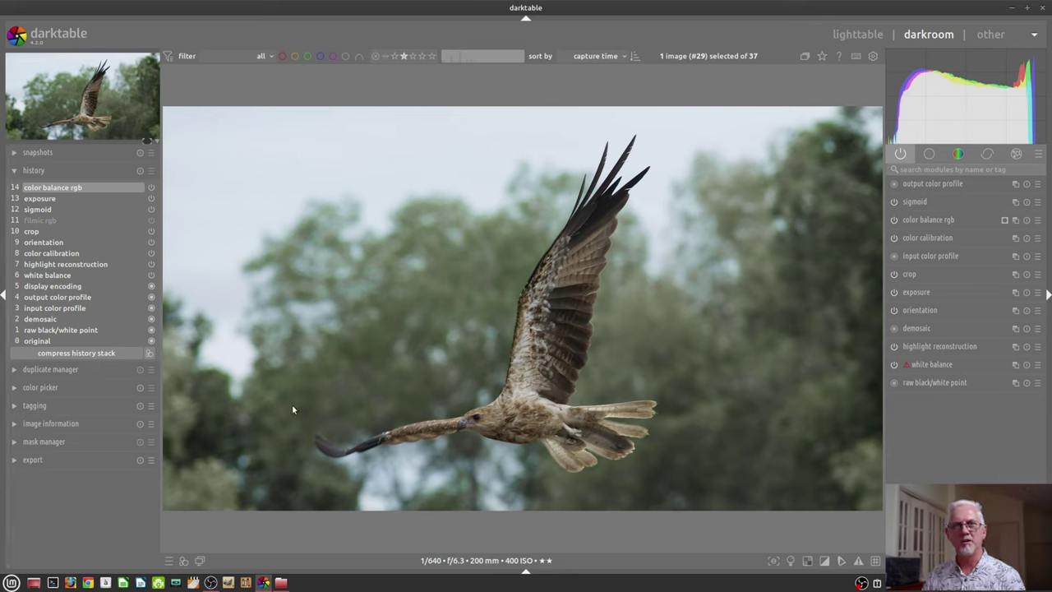
Step: Open the second darkroom window, move it to the top centre, close it with Alt+F4, and reopen it
left_click(200, 561)
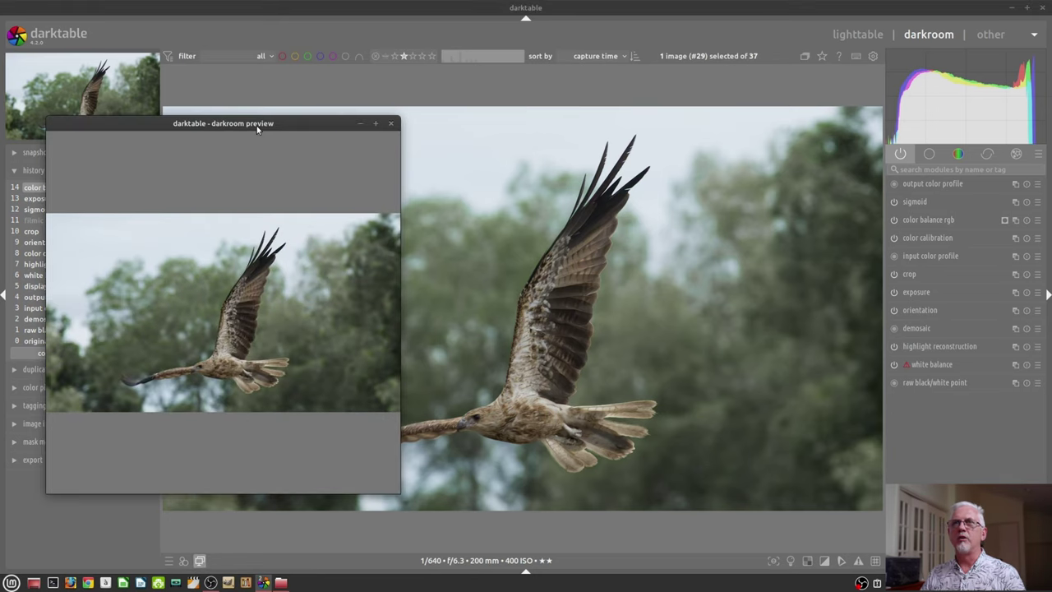
left_click_drag(223, 127, 426, 115)
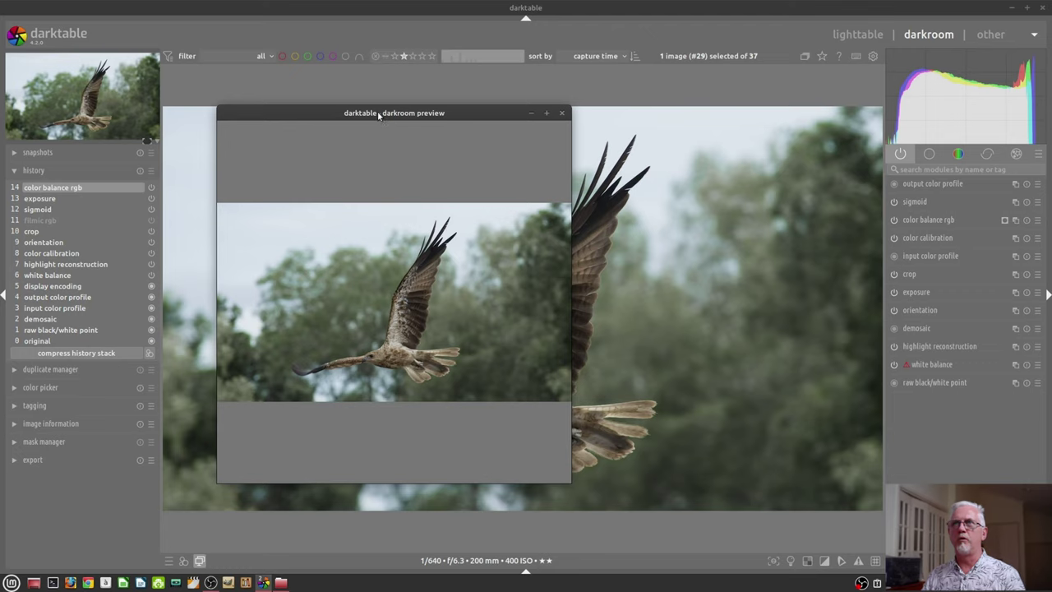
key("alt+F4")
left_click(774, 561)
left_click(773, 560)
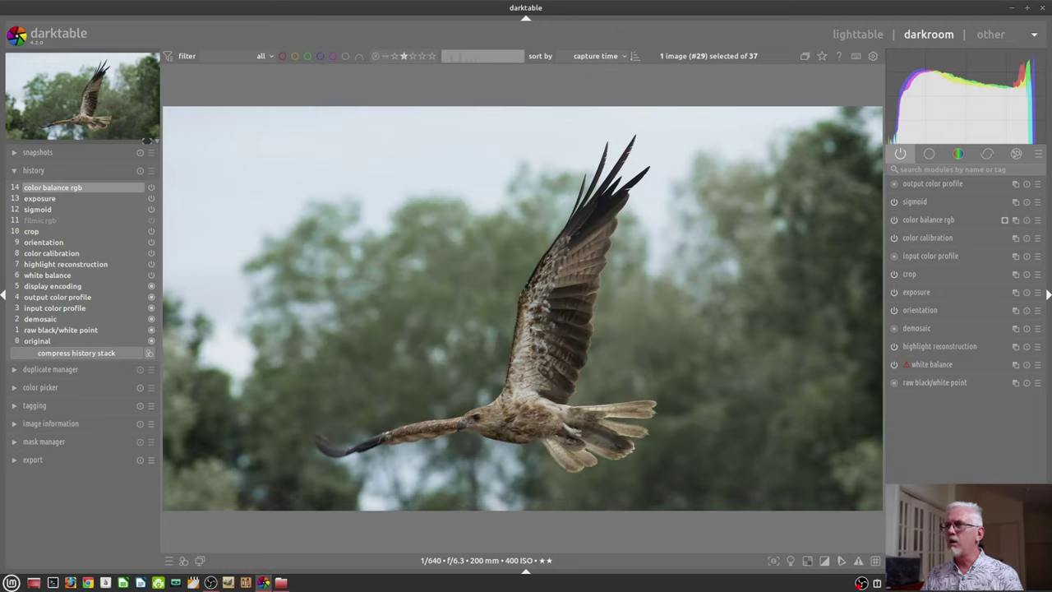
left_click(774, 561)
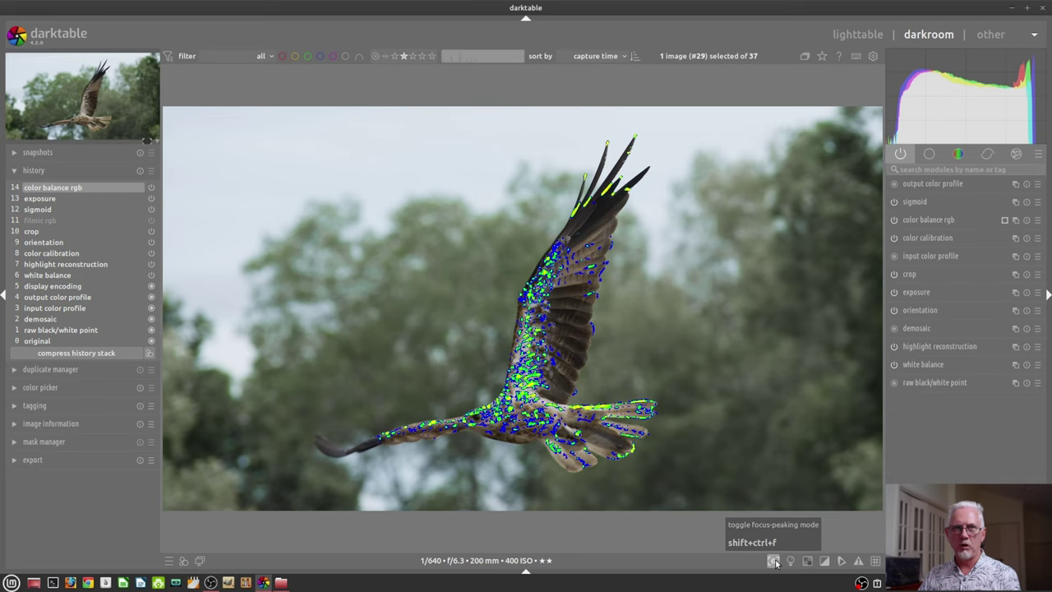
left_click(775, 562)
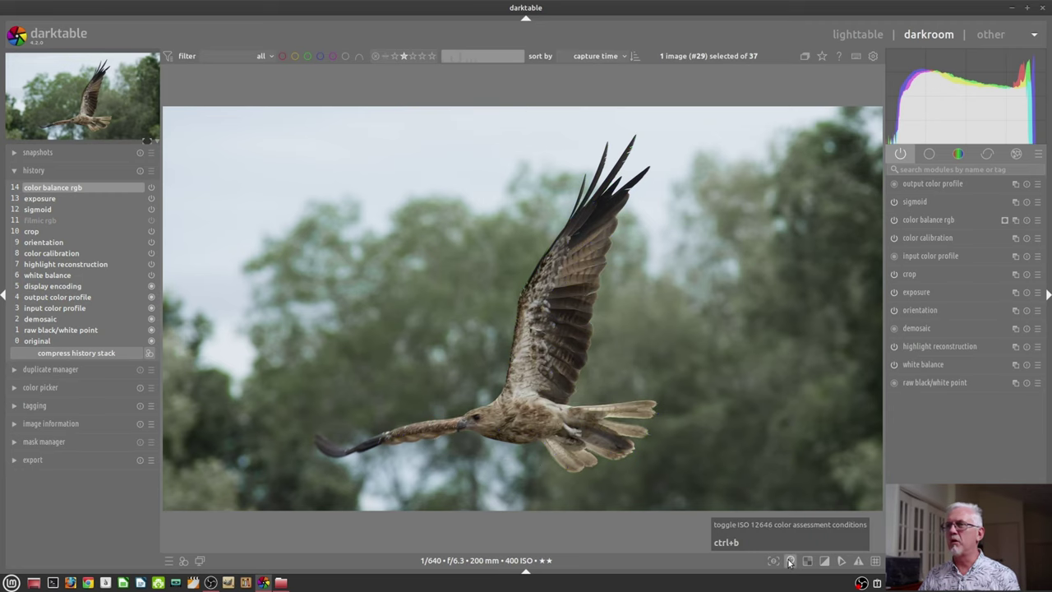
left_click(790, 562)
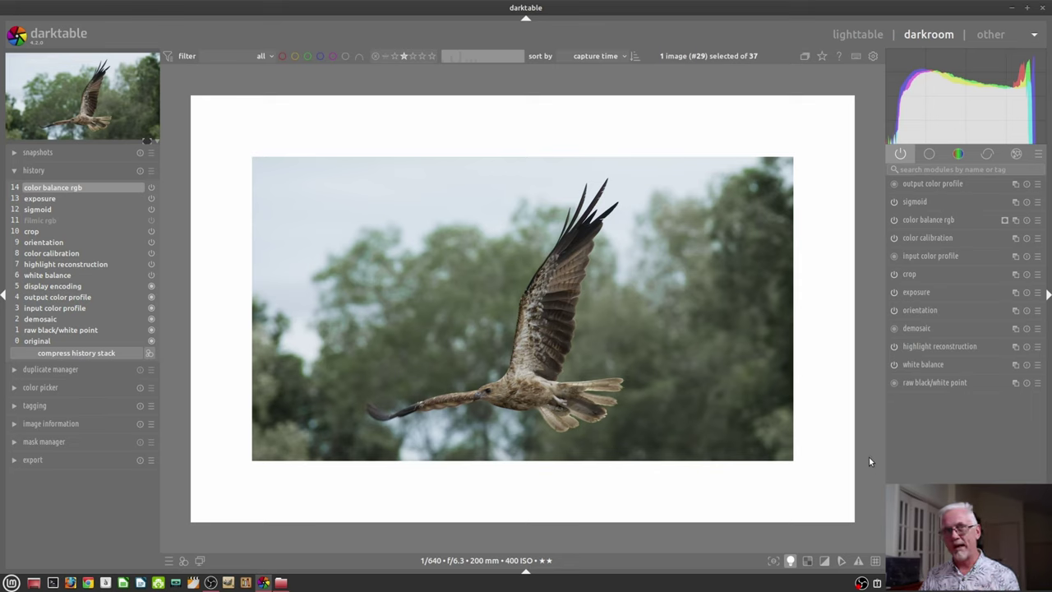
left_click(791, 563)
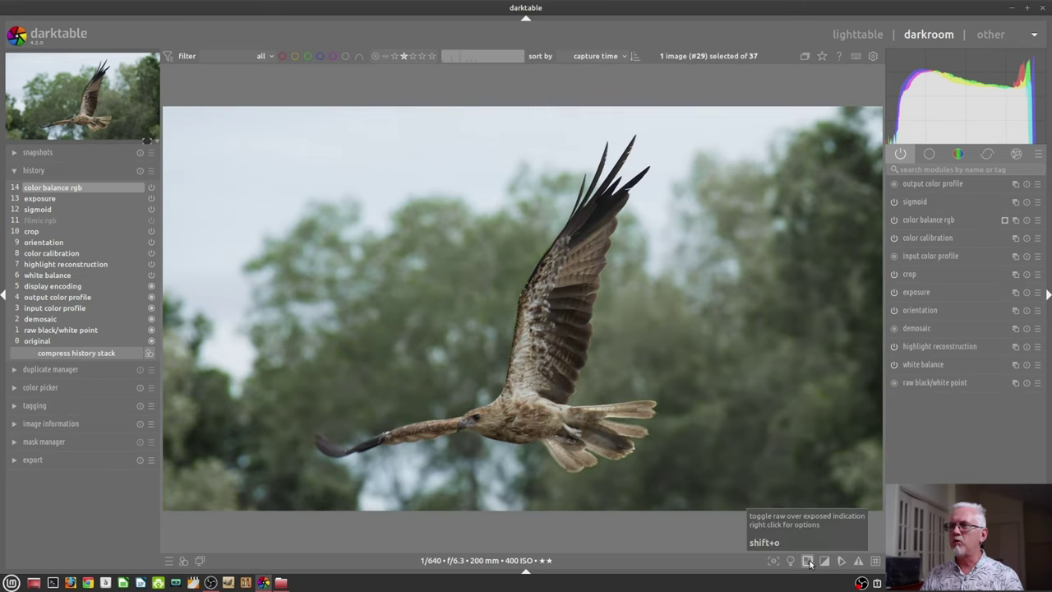
Step: Show raw overexposure on the sky, hide it with Shift+O, and enable clipping indication
left_click(810, 564)
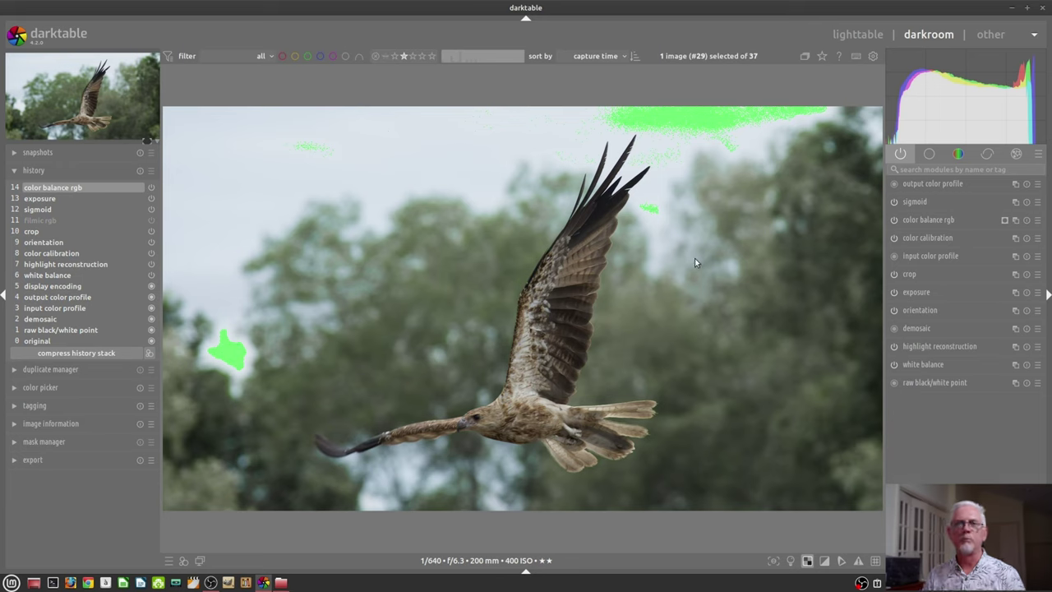
key("shift+o")
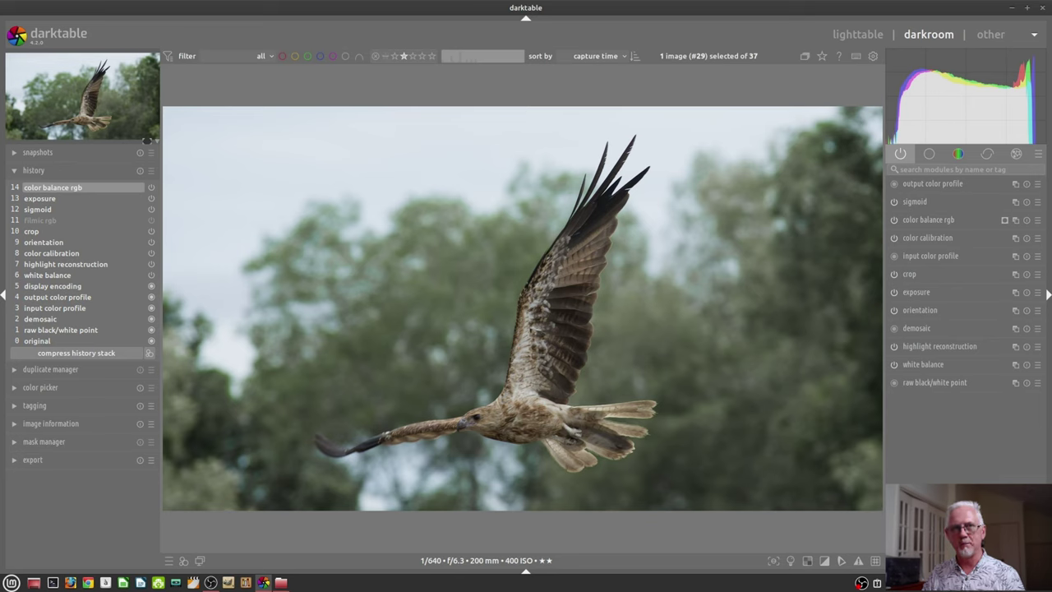
left_click(824, 561)
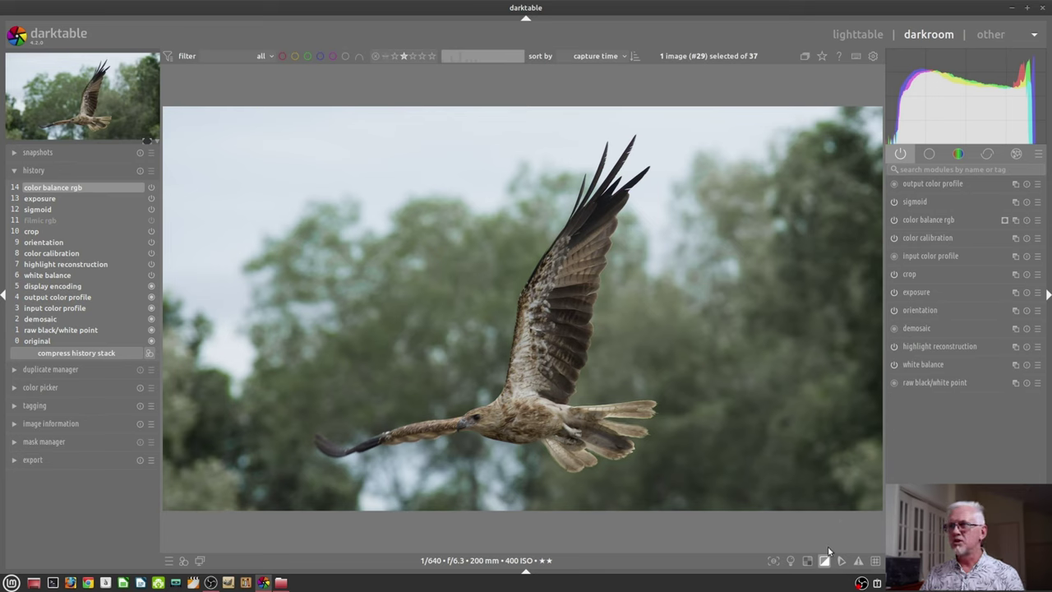
Step: Toggle the raw overexposure overlay on and off, then enable the clipping indication
left_click(808, 561)
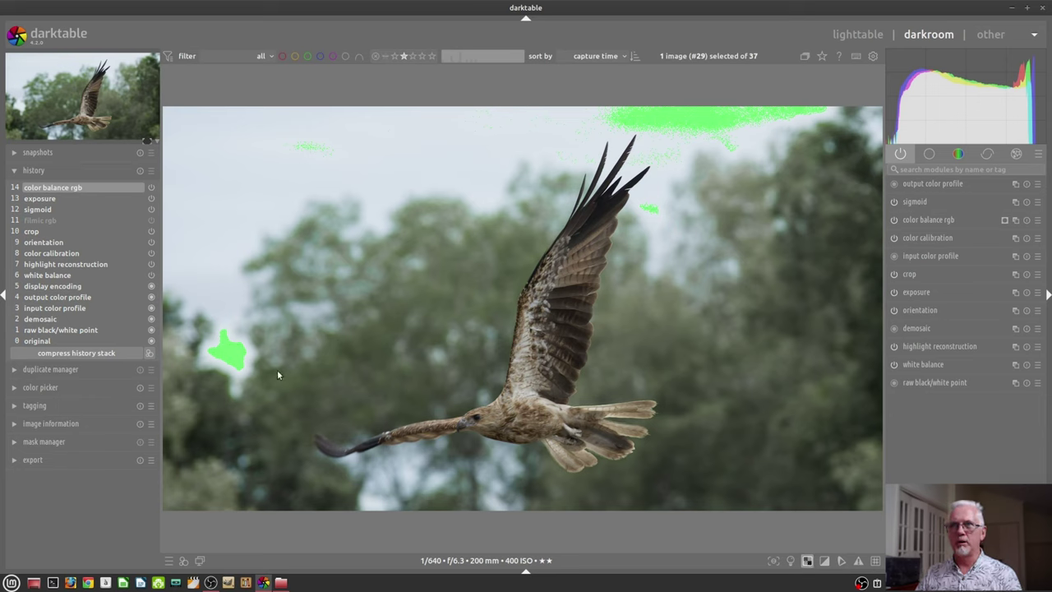
left_click(807, 560)
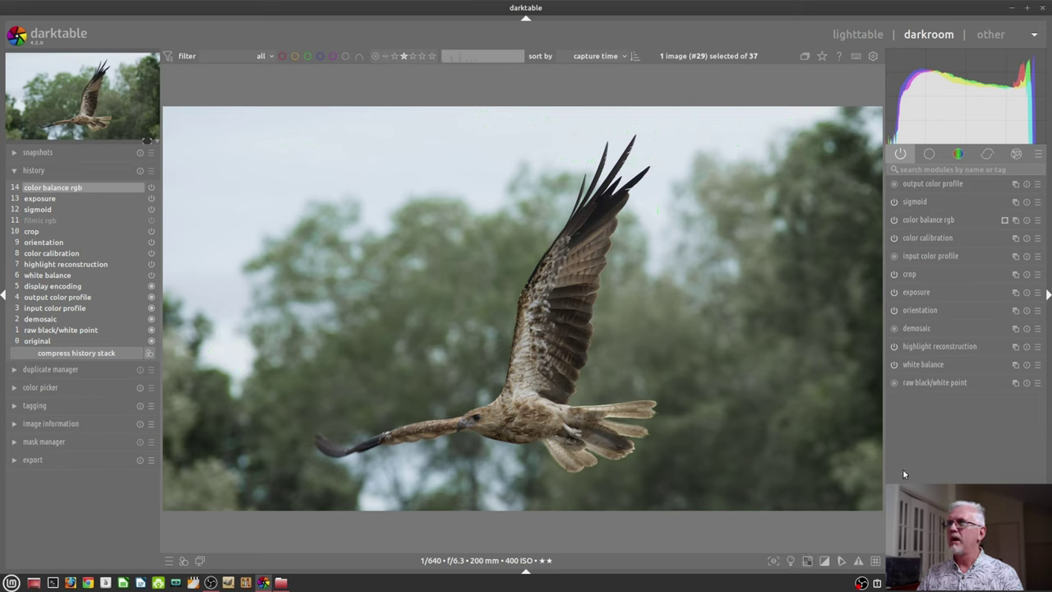
left_click(829, 563)
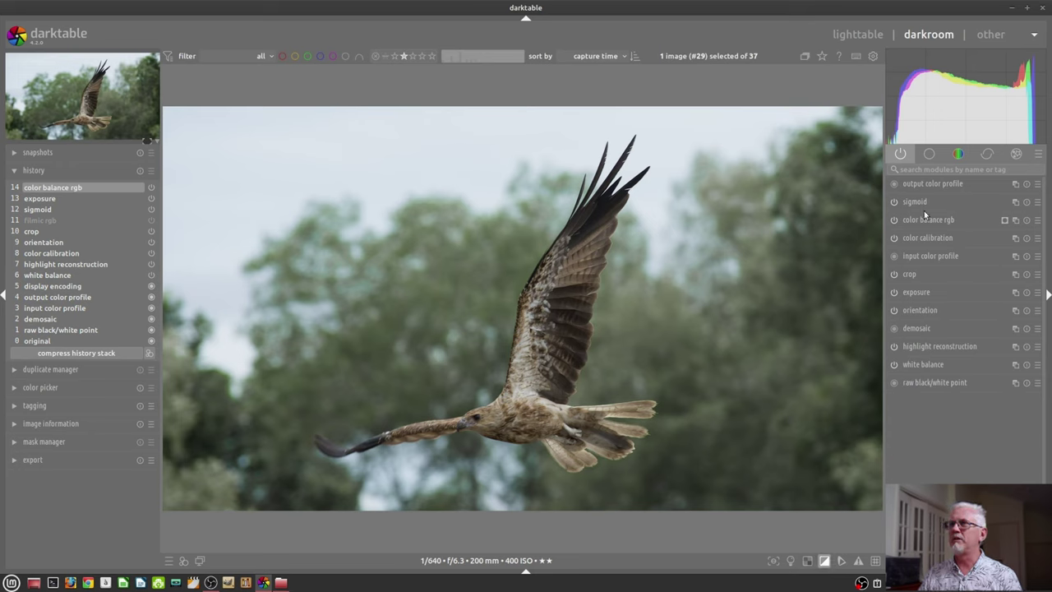
Step: Raise sigmoid contrast to 3.000, then revert to history item 14 (color balance rgb)
left_click(919, 203)
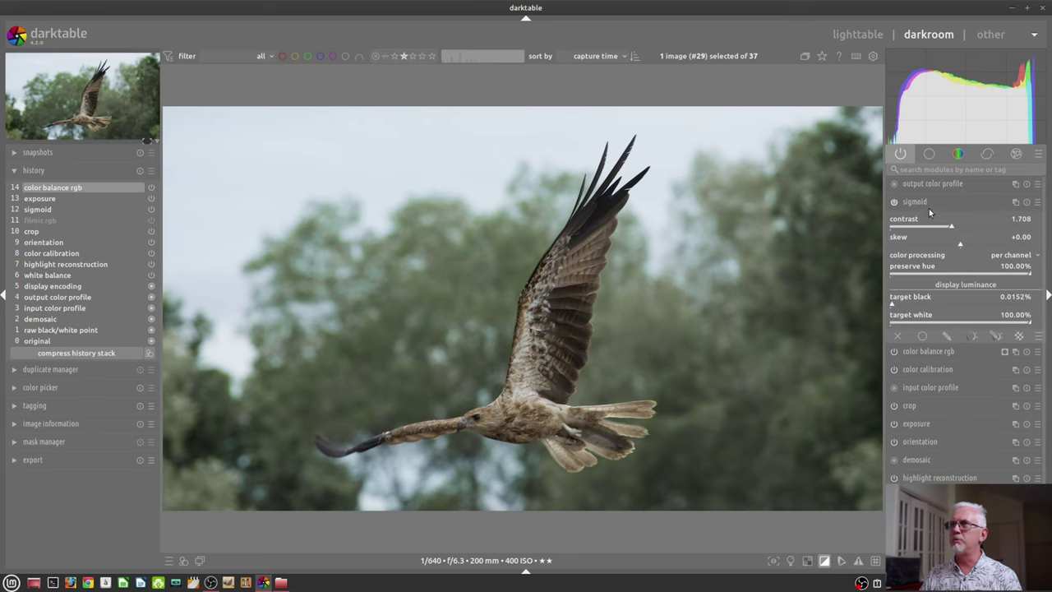
left_click_drag(969, 232, 1042, 233)
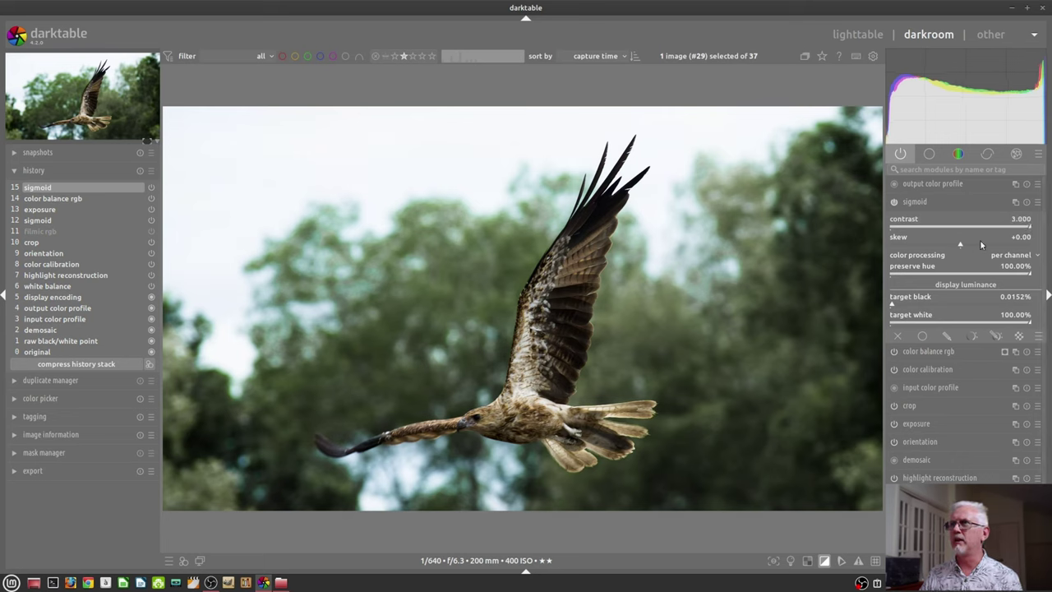
left_click(105, 200)
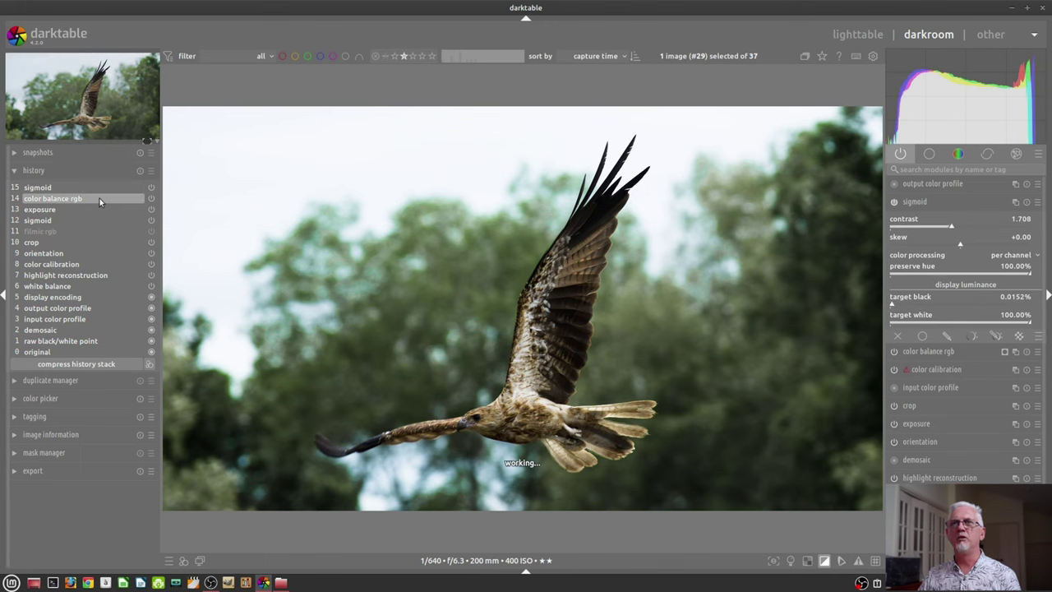
Step: Switch sigmoid off to reveal clipping, then back on at contrast 1.708
left_click(895, 202)
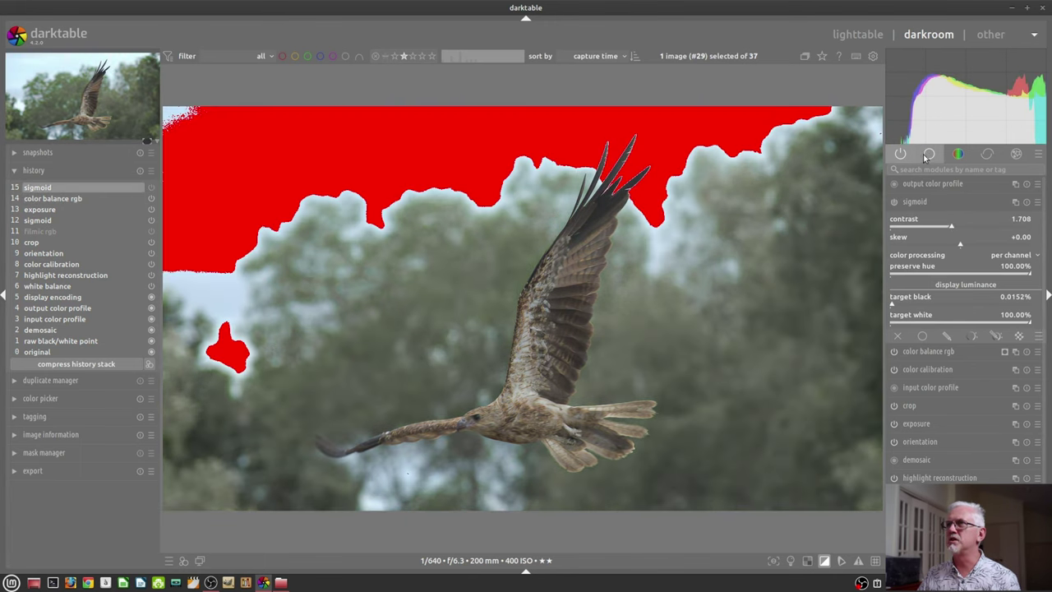
left_click(929, 154)
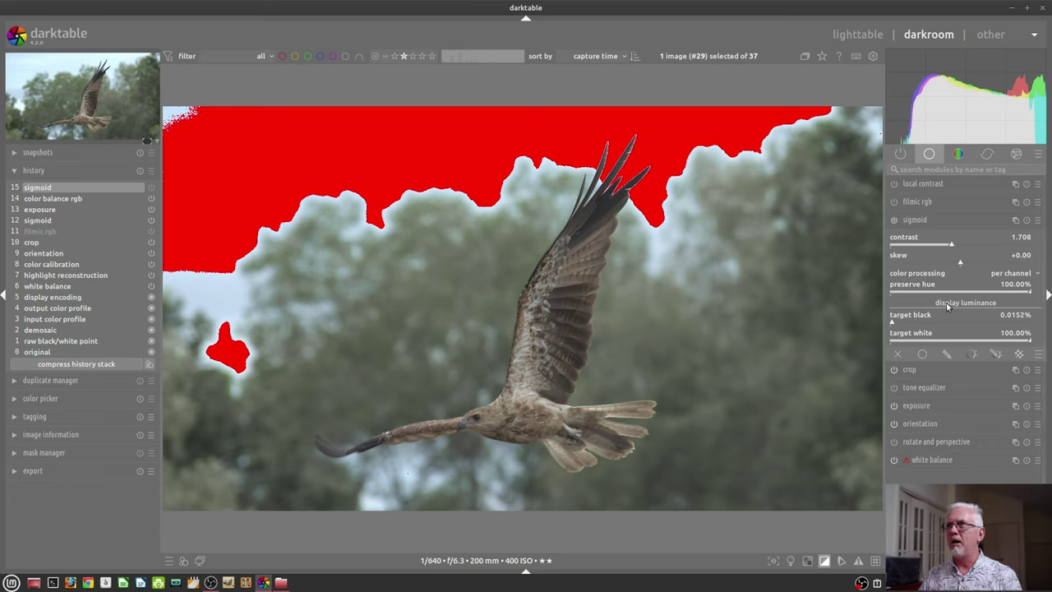
left_click(895, 220)
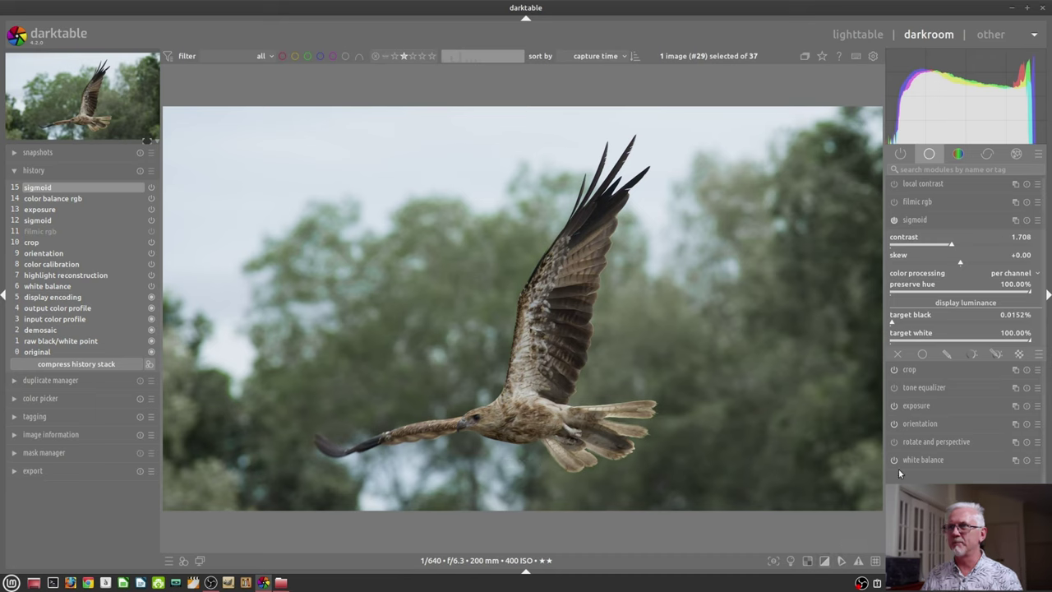
Step: Turn soft proofing on and off, then enable the gamut check
left_click(841, 562)
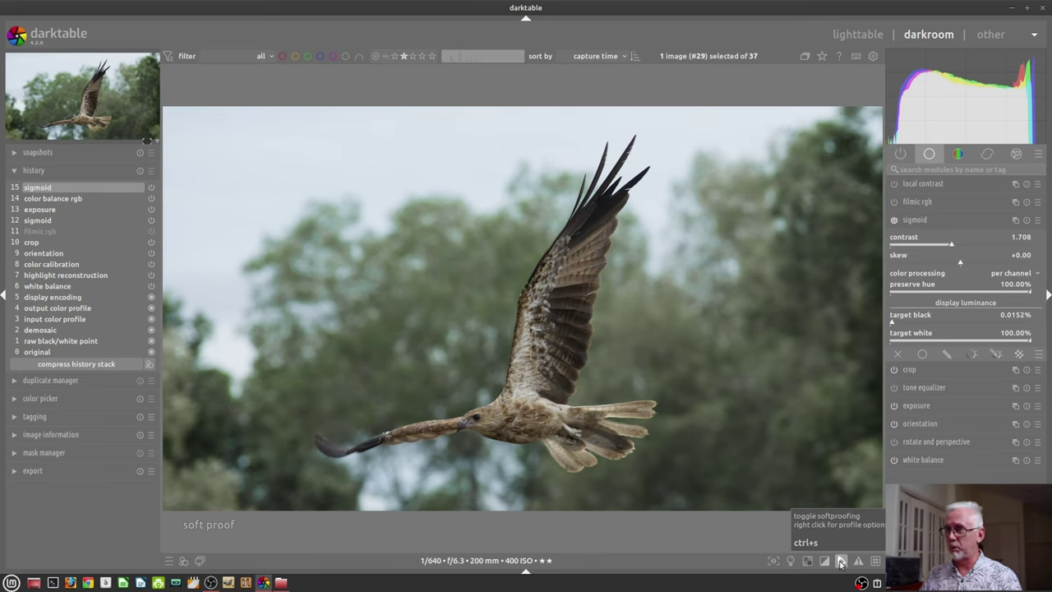
left_click(840, 563)
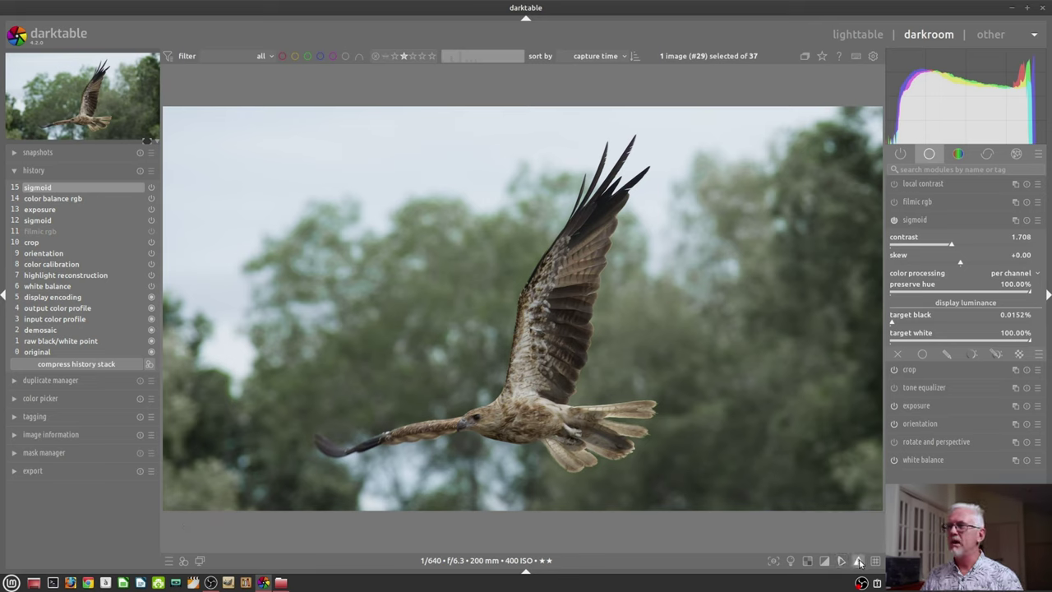
left_click(859, 562)
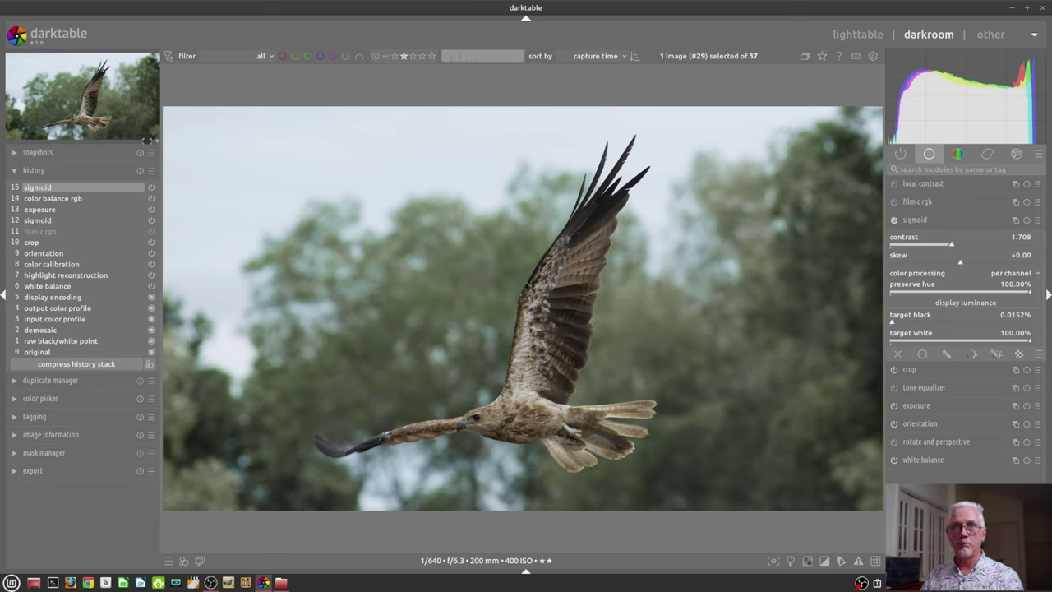
Step: Show composition guides and switch the guide type from rule of thirds to grid
left_click(876, 562)
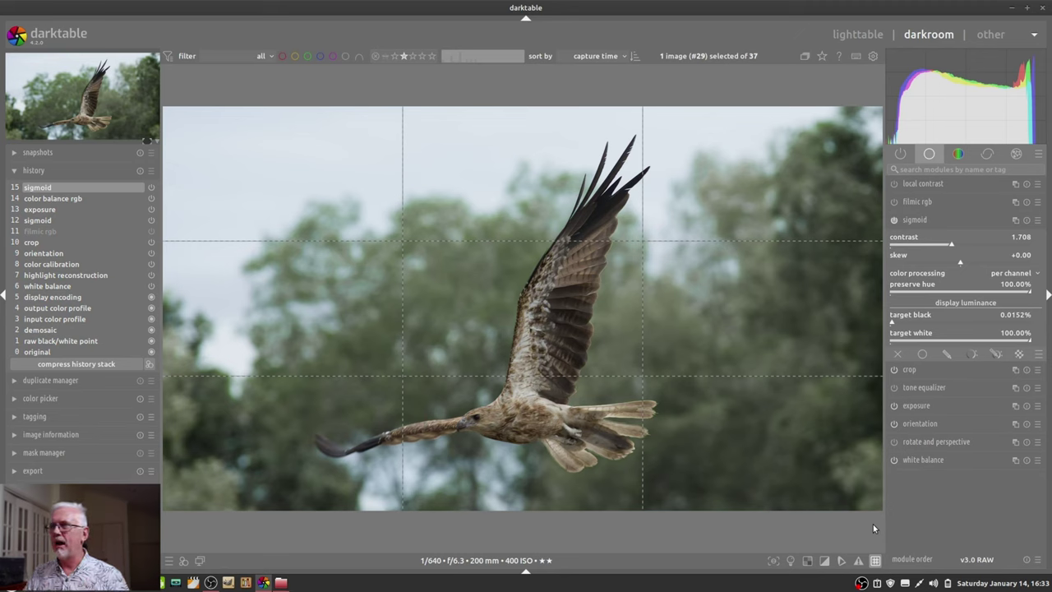
right_click(877, 562)
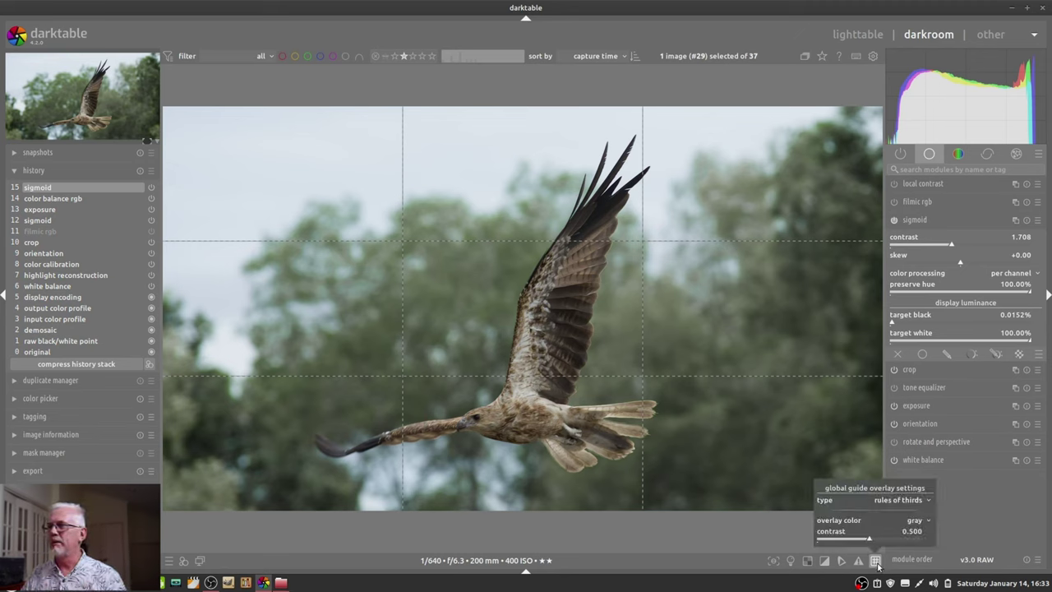
left_click(908, 500)
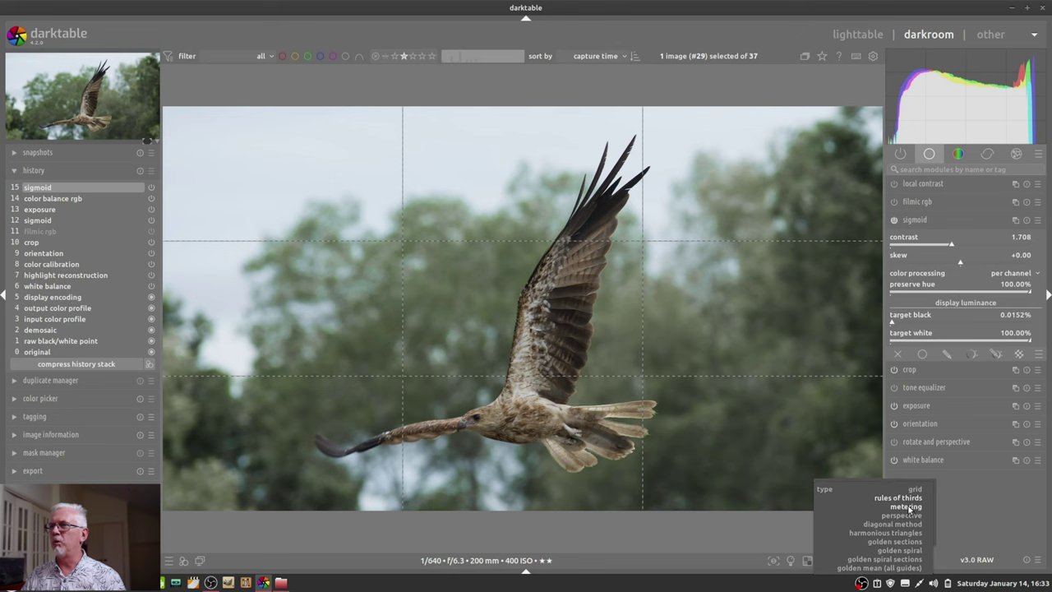
left_click(914, 489)
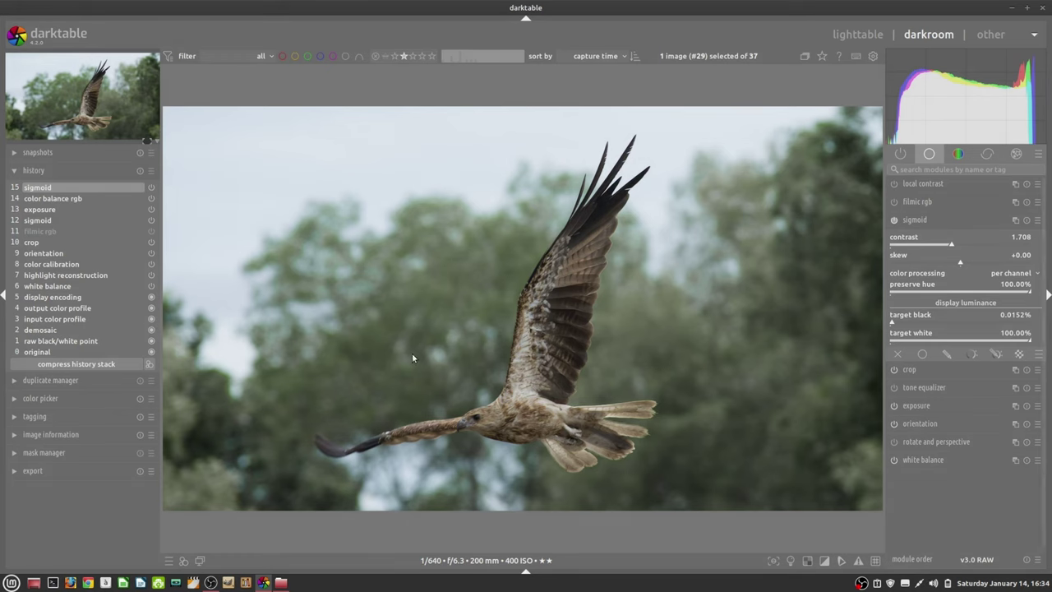
Step: Expand the export module in the left panel
left_click(76, 473)
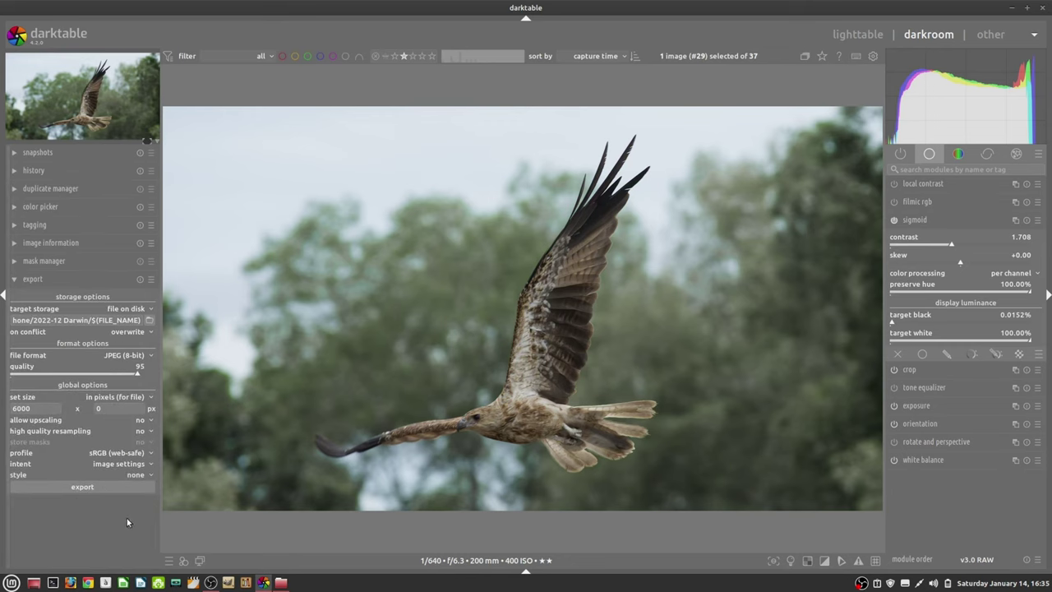